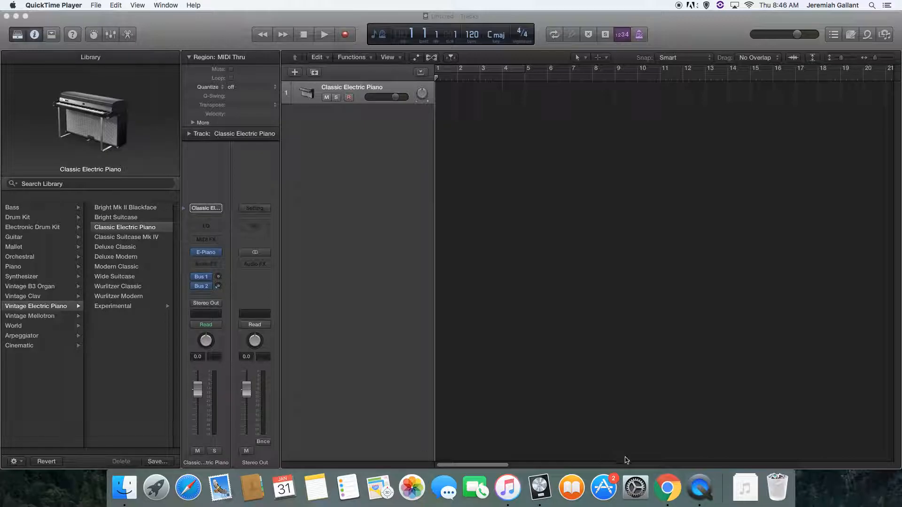
# Switch to the MIDI Assignments document in Google Chrome and examine the note assignments, marking the Electric Snare and Cowbell rows
pyautogui.hotkey('ctrl', 'Up')
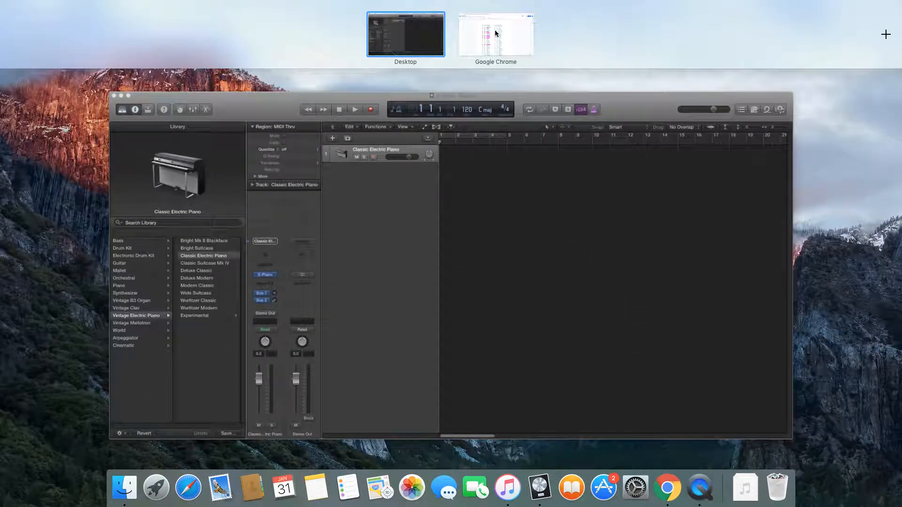
pyautogui.click(494, 29)
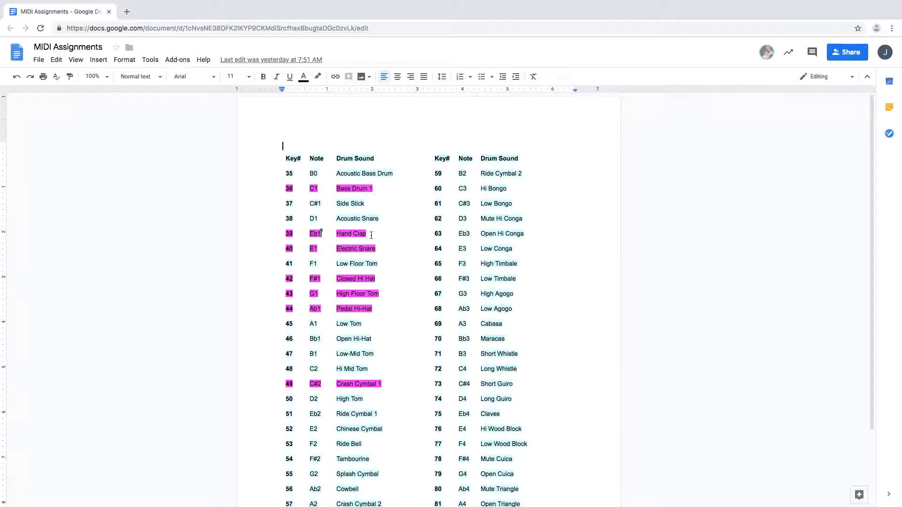
pyautogui.moveTo(379, 248); pyautogui.dragTo(293, 252)
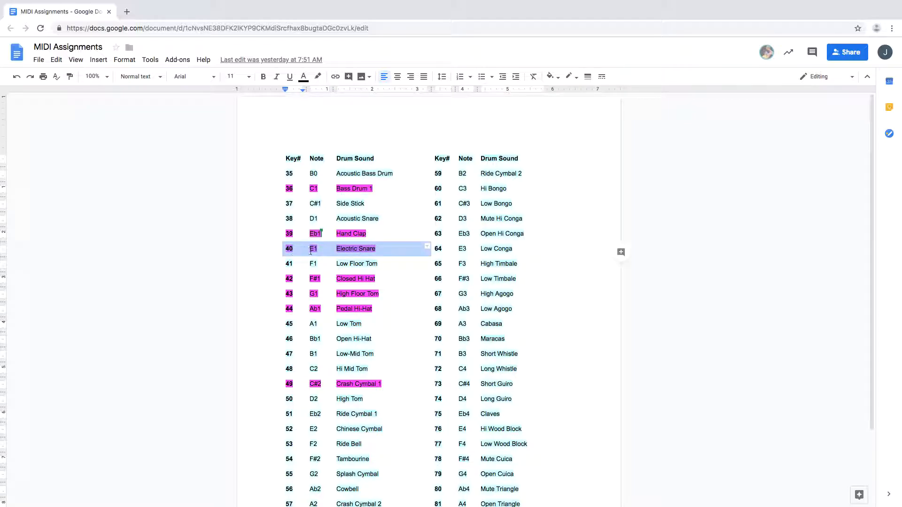
pyautogui.click(389, 251)
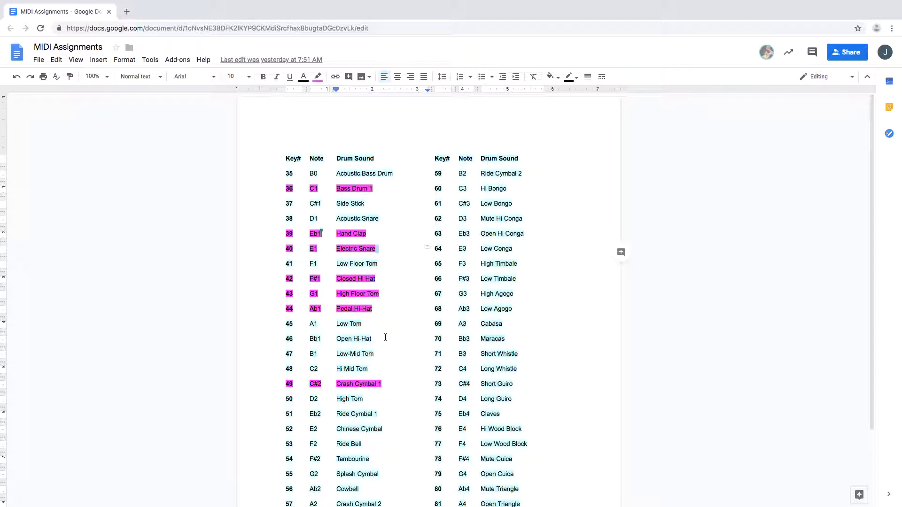
pyautogui.scroll(-1, 375, 369)
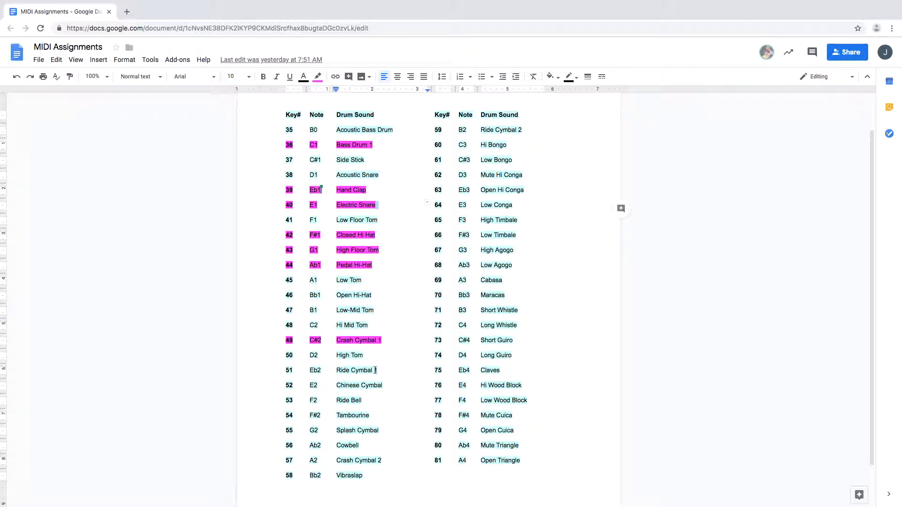
pyautogui.scroll(1, 375, 370)
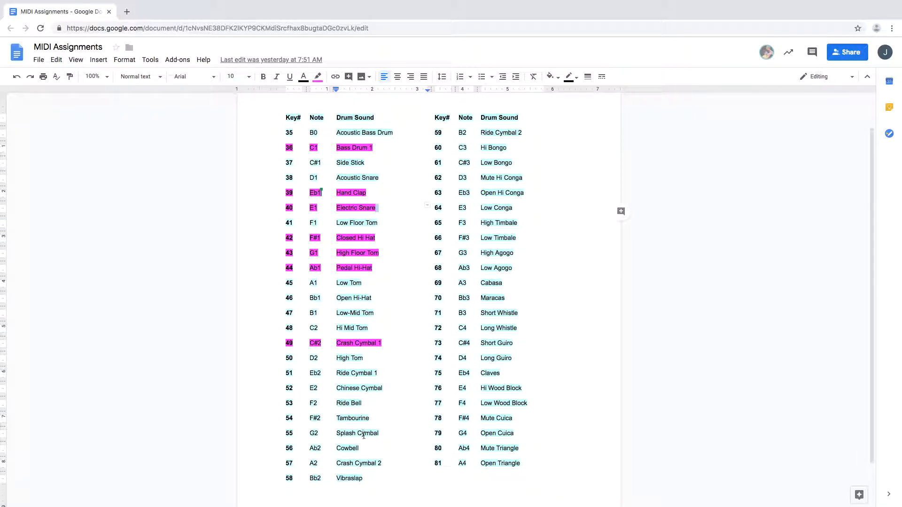
pyautogui.moveTo(359, 449); pyautogui.dragTo(314, 450)
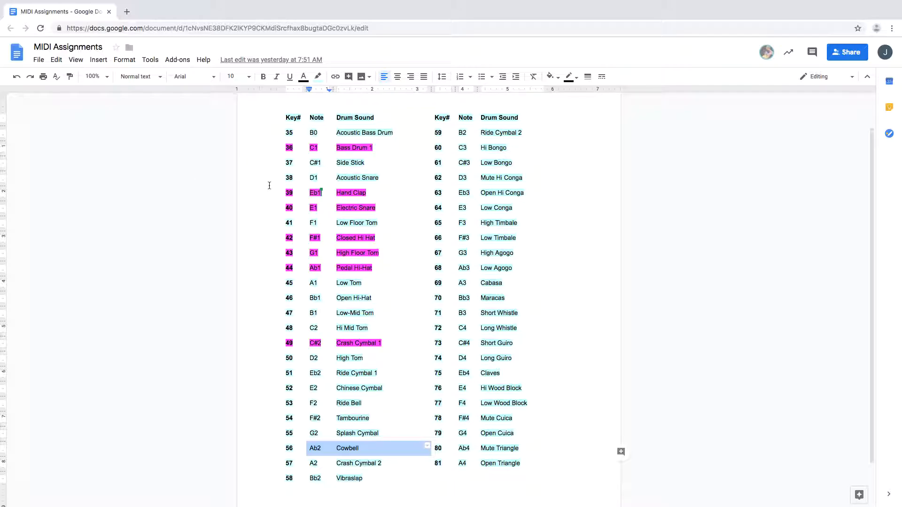
# Try adding the unhighlighted note "door shutting" beside Bass Drum 1 in the drum table, and delete it again
pyautogui.click(384, 147)
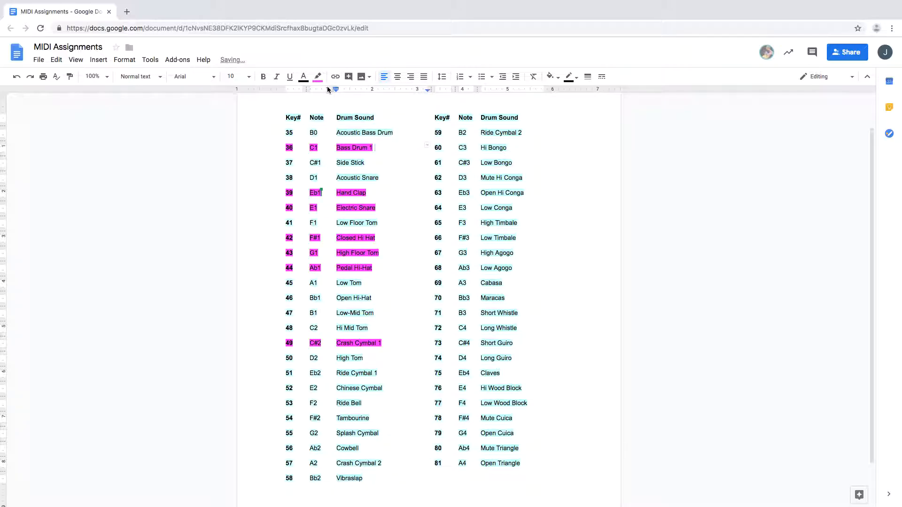
pyautogui.click(317, 76)
pyautogui.click(352, 96)
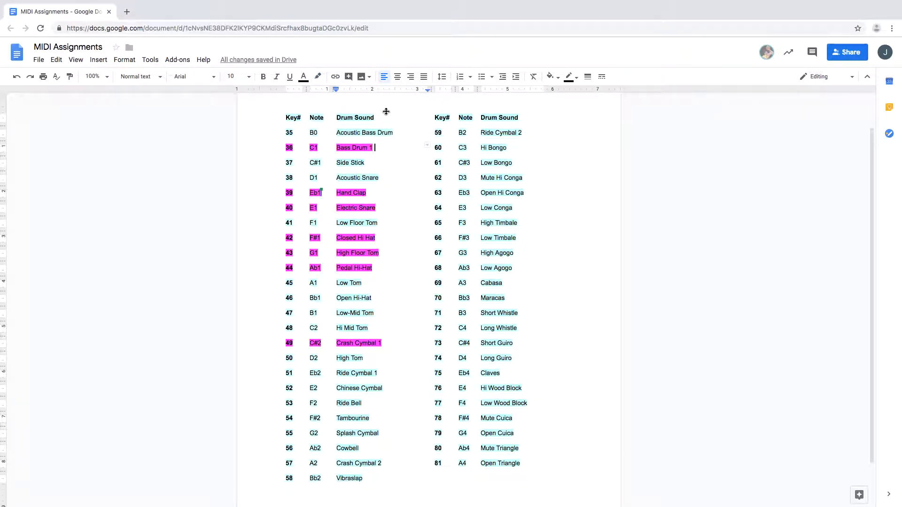
pyautogui.write('door shutting')
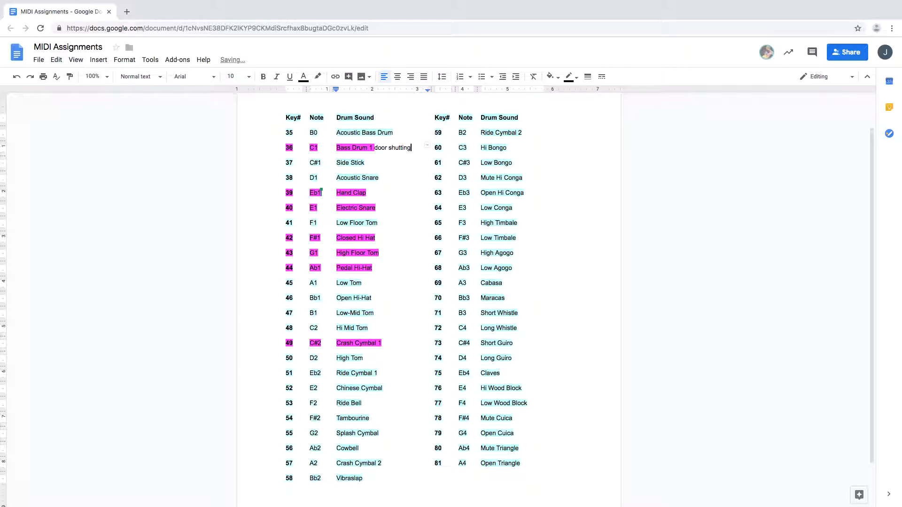
pyautogui.press('BackSpace')
pyautogui.press('BackSpace')
pyautogui.press('BackSpace')
pyautogui.press('BackSpace')
pyautogui.press('BackSpace')
pyautogui.press('BackSpace')
pyautogui.press('BackSpace')
pyautogui.press('BackSpace')
pyautogui.press('BackSpace')
pyautogui.click(368, 193)
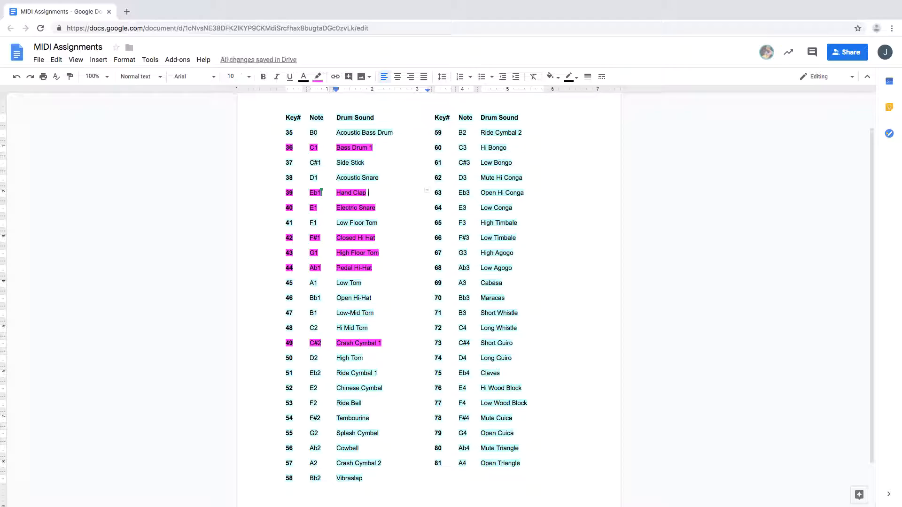
pyautogui.write('sna')
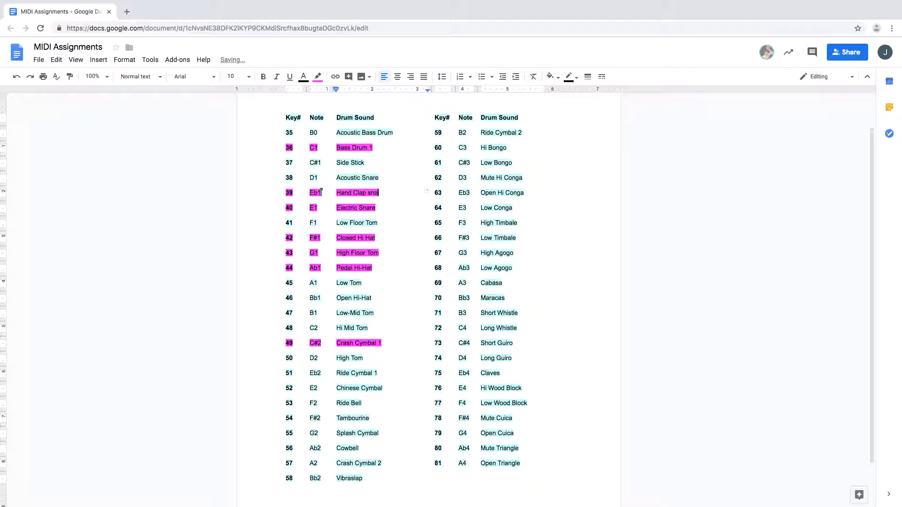
pyautogui.press('BackSpace')
pyautogui.press('BackSpace')
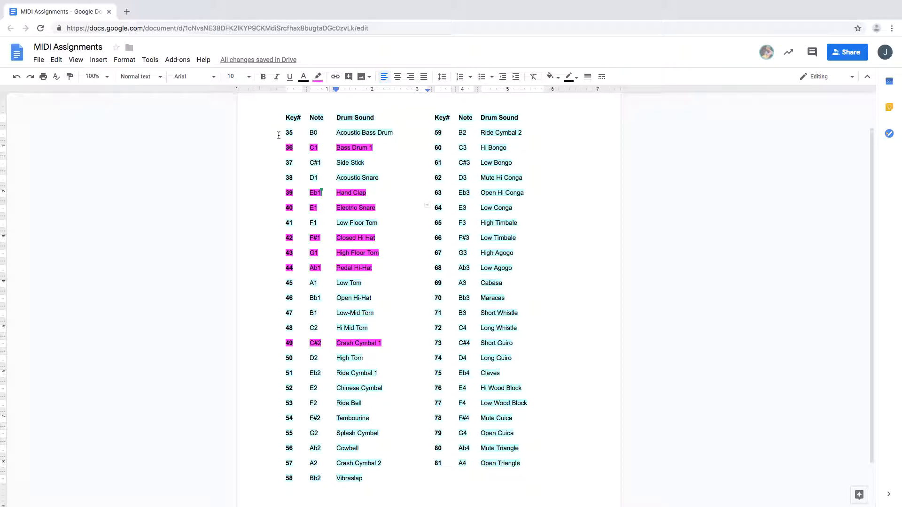
# Switch back to the Logic Pro X project and close the Musical Typing keyboard
pyautogui.moveTo(280, 134)
pyautogui.mouseDown()
pyautogui.moveTo(324, 214)
pyautogui.moveTo(343, 352)
pyautogui.moveTo(328, 202)
pyautogui.moveTo(281, 135)
pyautogui.mouseUp()
pyautogui.click(277, 146)
pyautogui.hotkey('ctrl', 'Up')
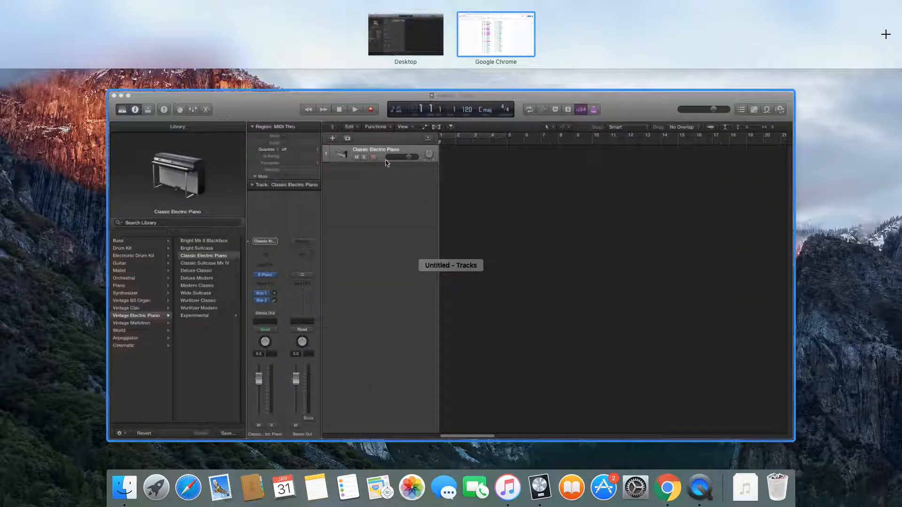
pyautogui.click(475, 213)
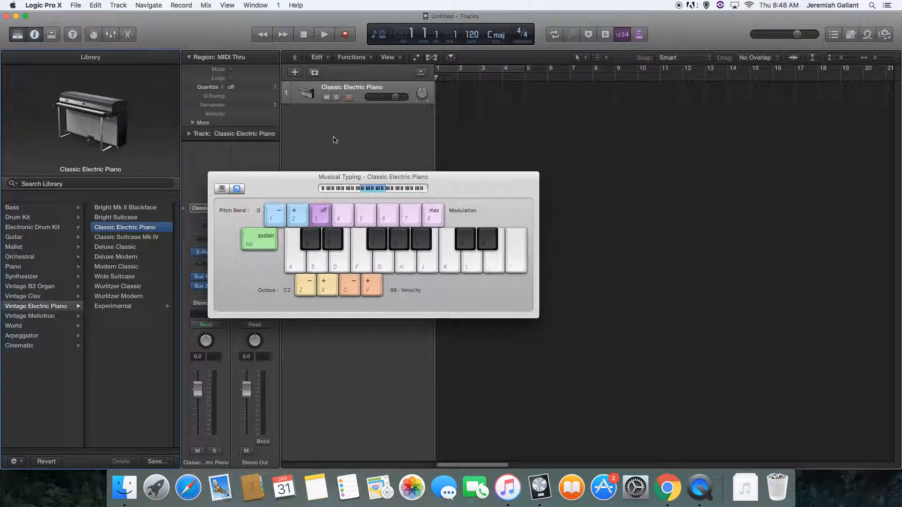
pyautogui.moveTo(280, 174); pyautogui.dragTo(395, 159)
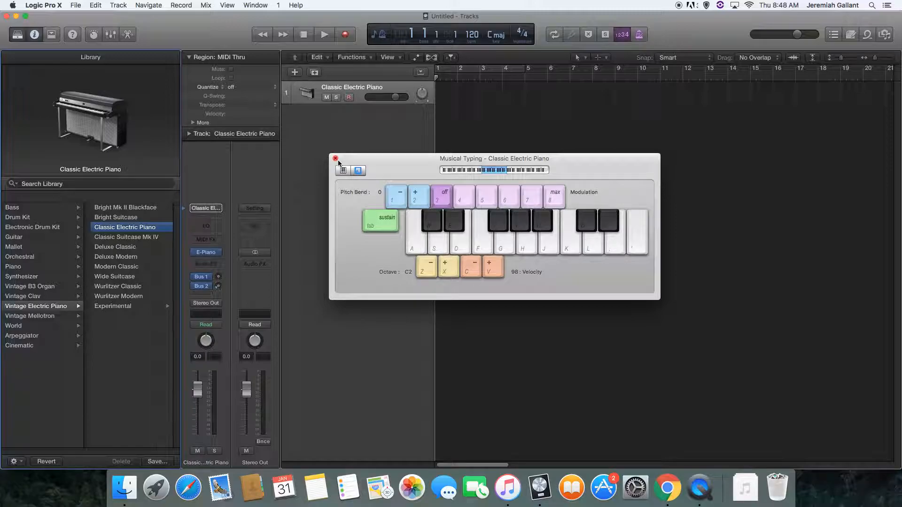
pyautogui.click(328, 161)
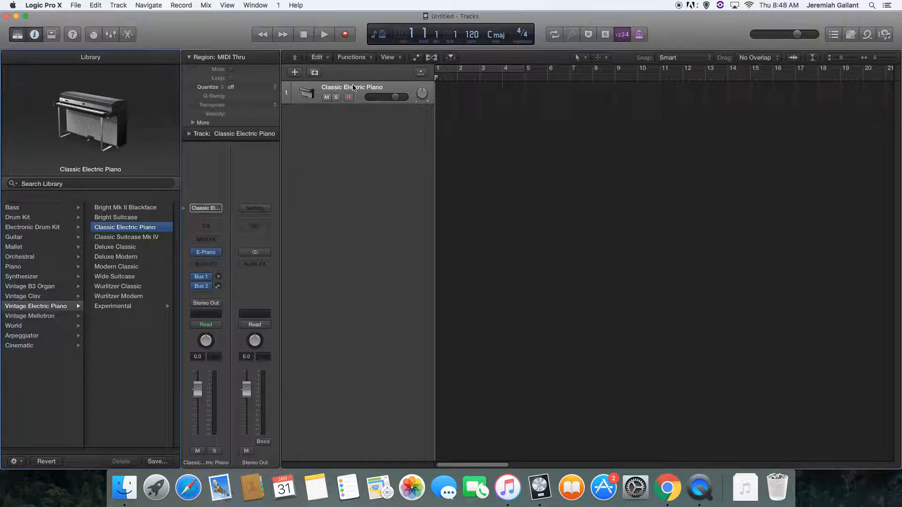
# Replace the electric piano track's instrument with the EXS24 sampler and close the plug-in window
pyautogui.click(220, 253)
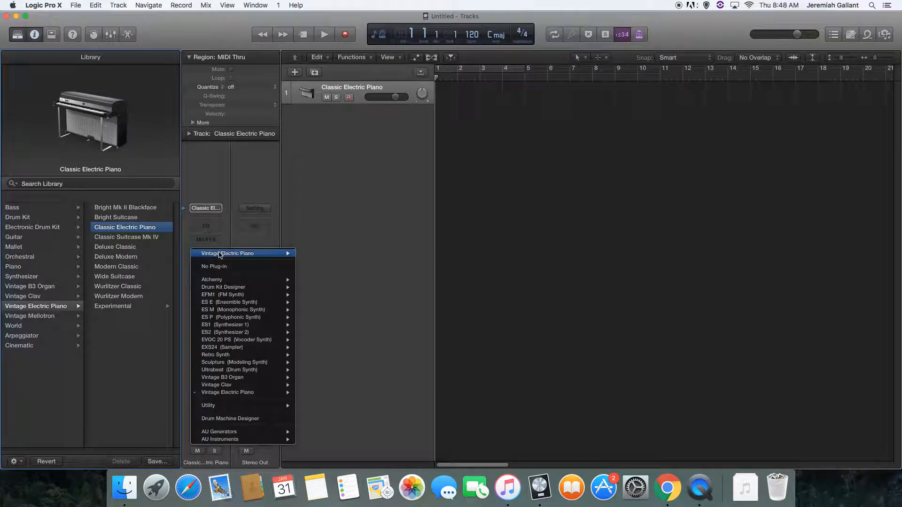
pyautogui.click(247, 348)
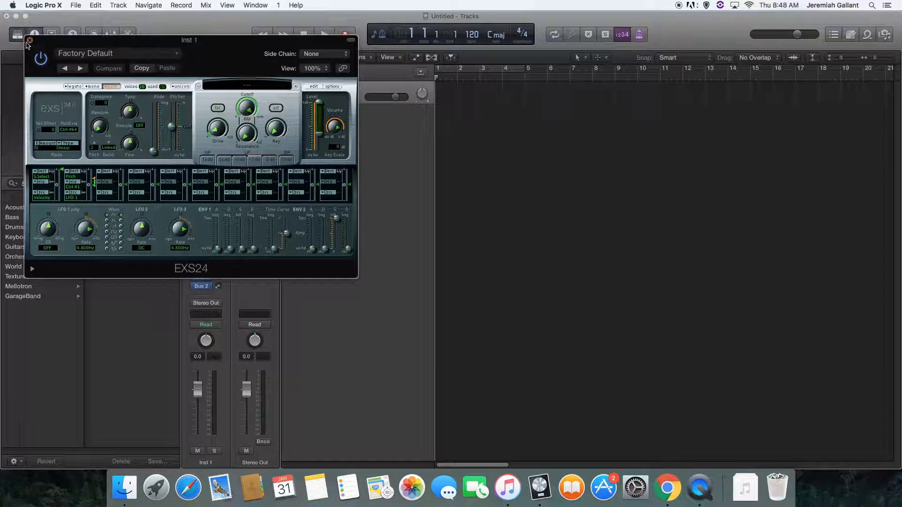
pyautogui.click(30, 40)
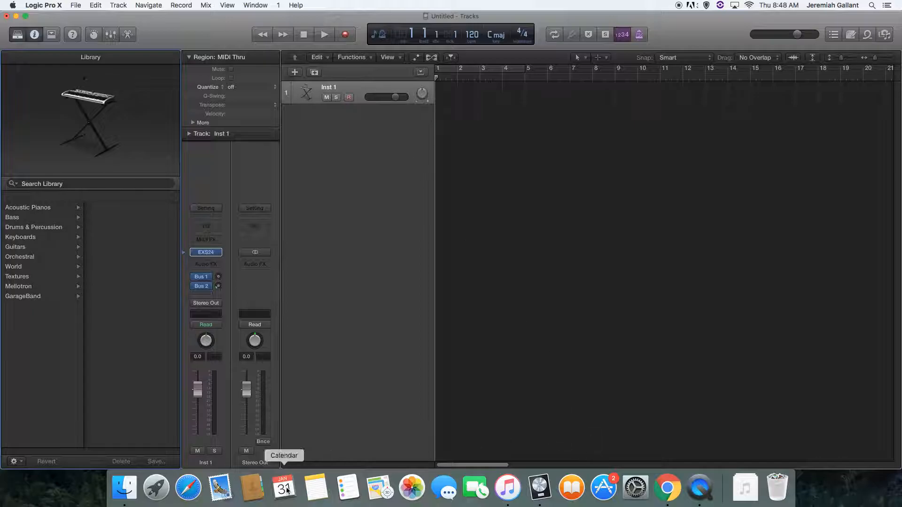
# Import percussion.wav, Bell.wav and Snaps.wav from Downloads onto separate new tracks, and move all three regions to start at bar 1
pyautogui.click(131, 489)
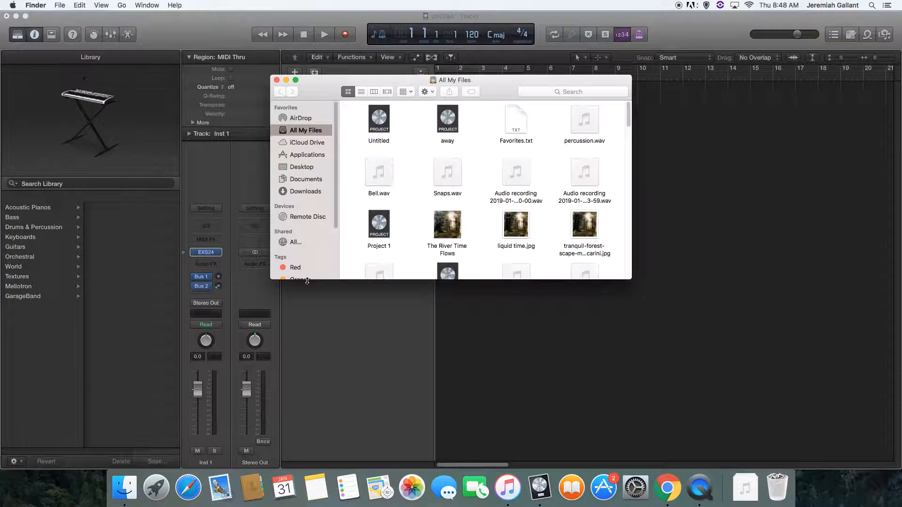
pyautogui.click(301, 192)
pyautogui.moveTo(369, 117); pyautogui.dragTo(660, 177)
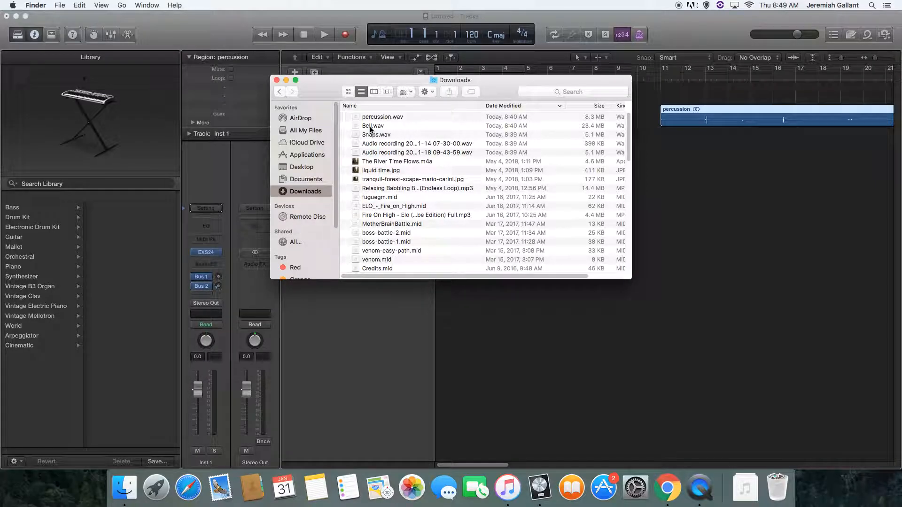
pyautogui.moveTo(372, 128); pyautogui.dragTo(649, 184)
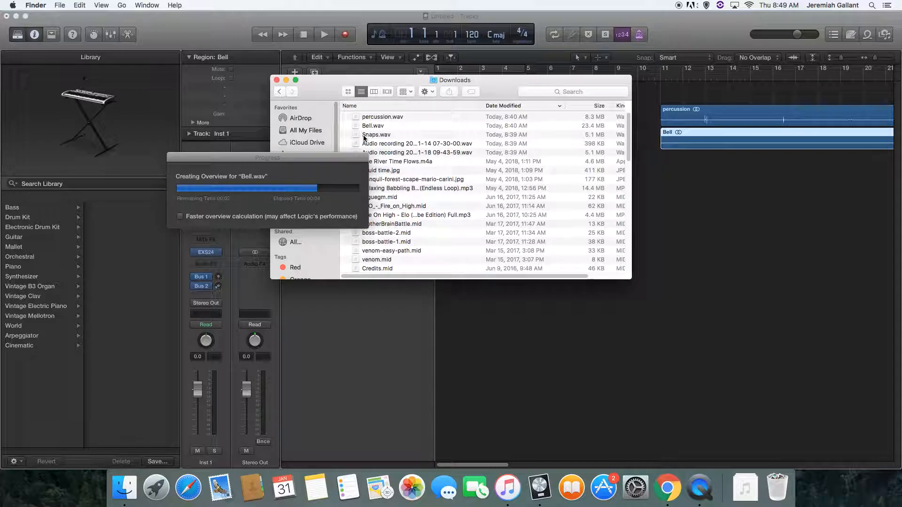
pyautogui.moveTo(363, 137); pyautogui.dragTo(663, 213)
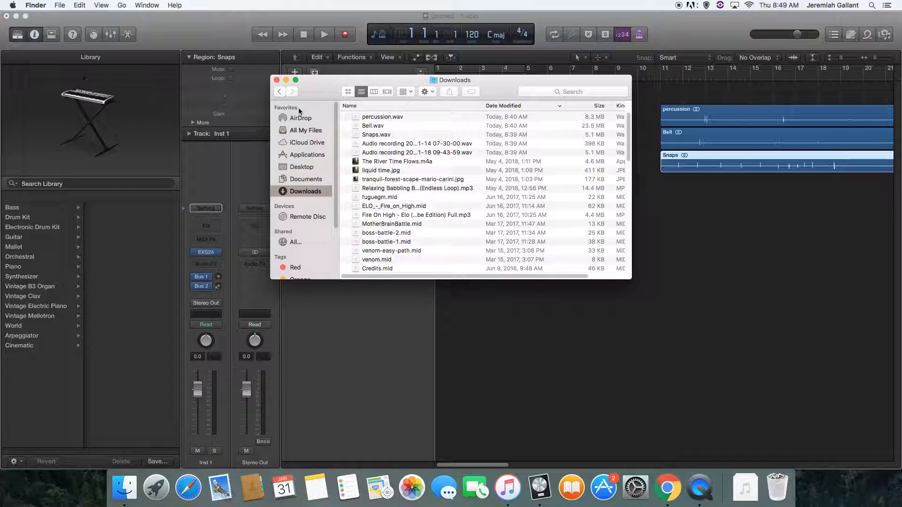
pyautogui.click(277, 81)
pyautogui.moveTo(781, 178); pyautogui.dragTo(507, 121)
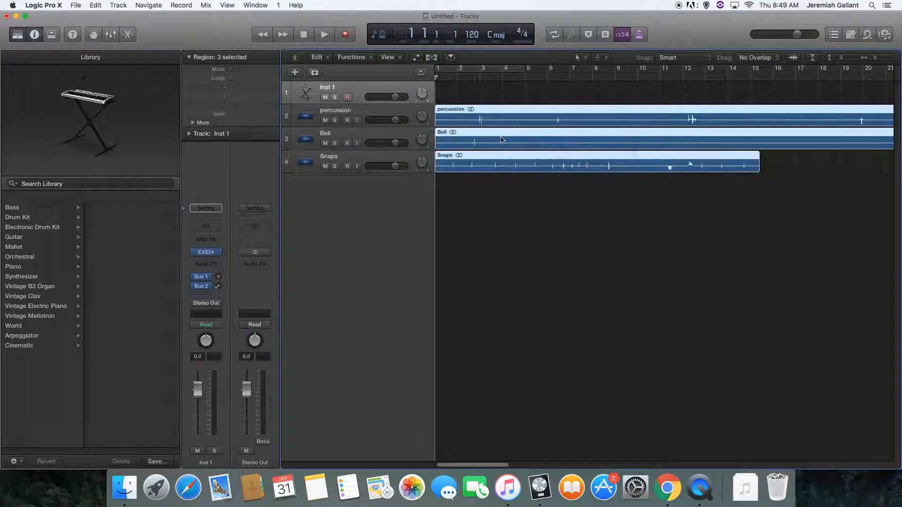
# Mute the Bell and Snaps tracks and start playback of the project
pyautogui.click(326, 144)
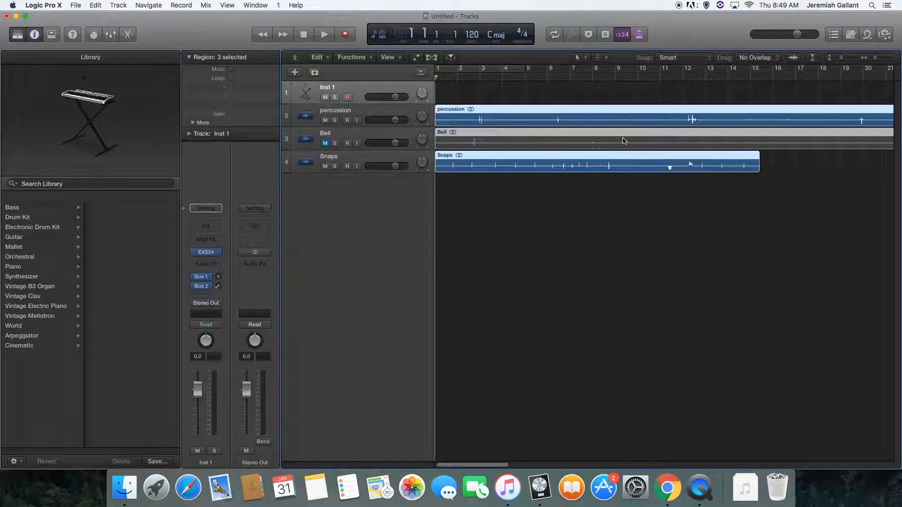
pyautogui.click(324, 167)
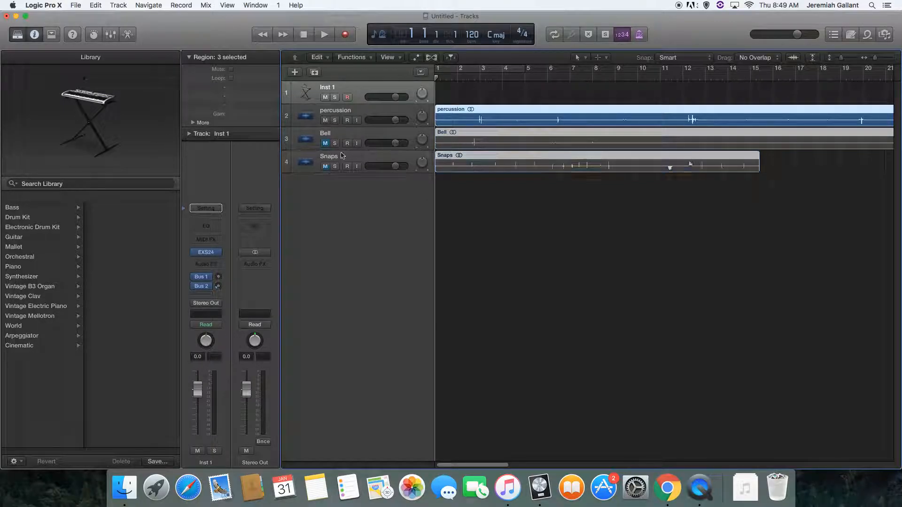
pyautogui.press('space')
# Audition the individual hits in the percussion recording, near bars 3, 6, 12, 20 and 22
pyautogui.click(478, 78)
pyautogui.click(479, 78)
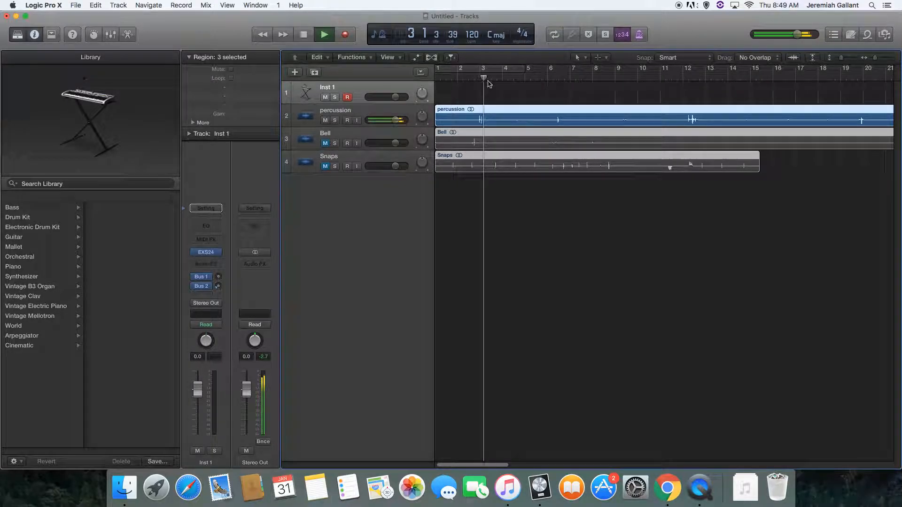
pyautogui.click(553, 77)
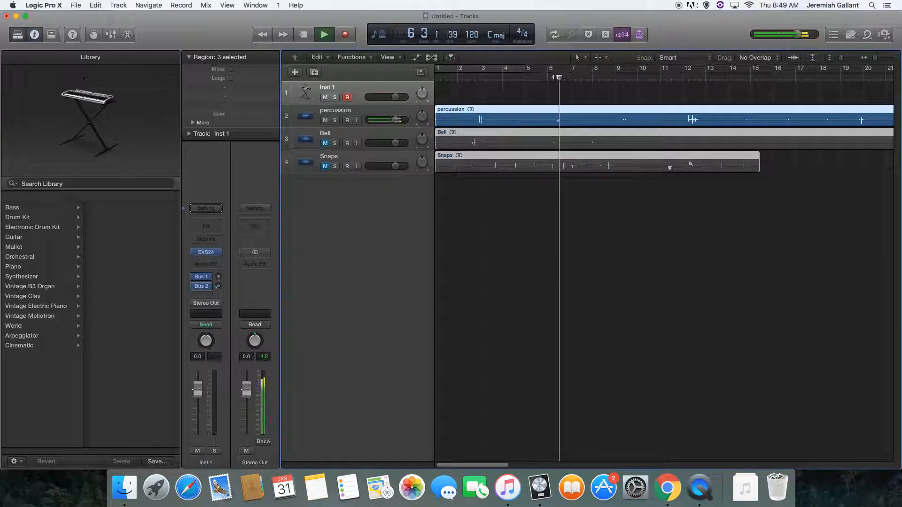
pyautogui.click(478, 78)
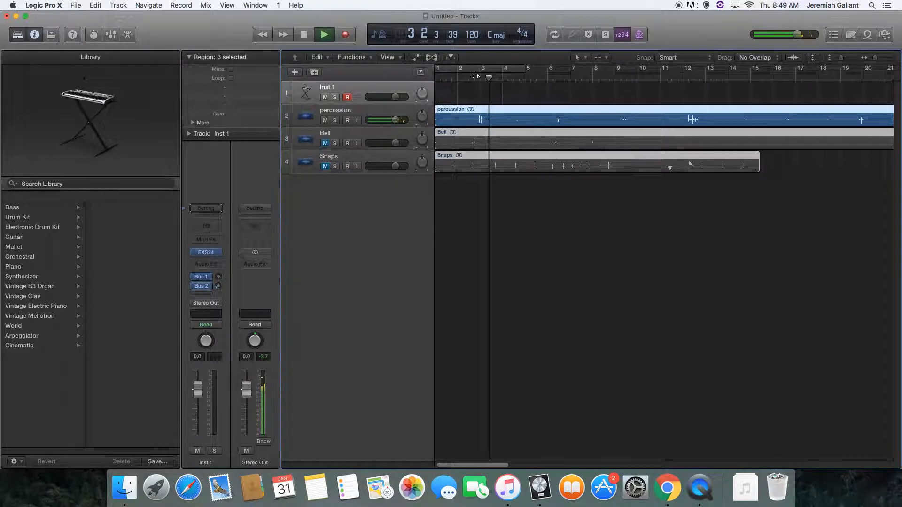
pyautogui.click(553, 78)
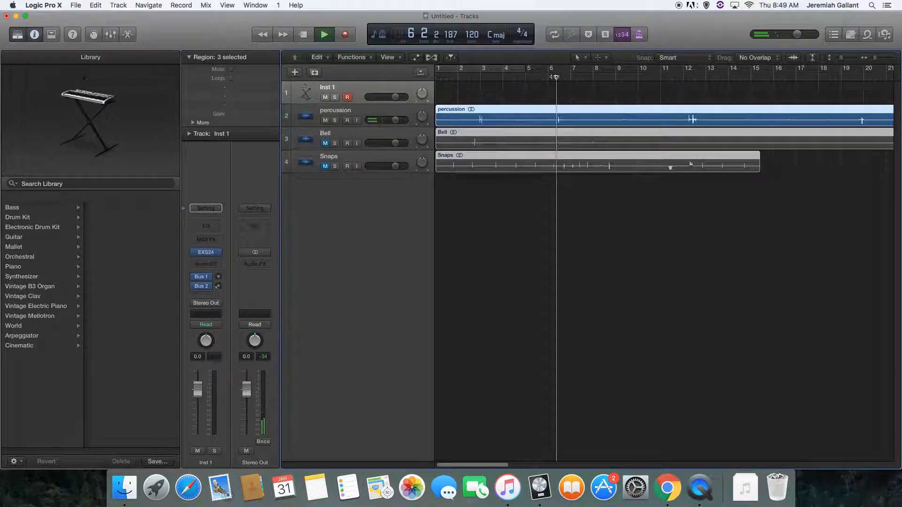
pyautogui.click(687, 76)
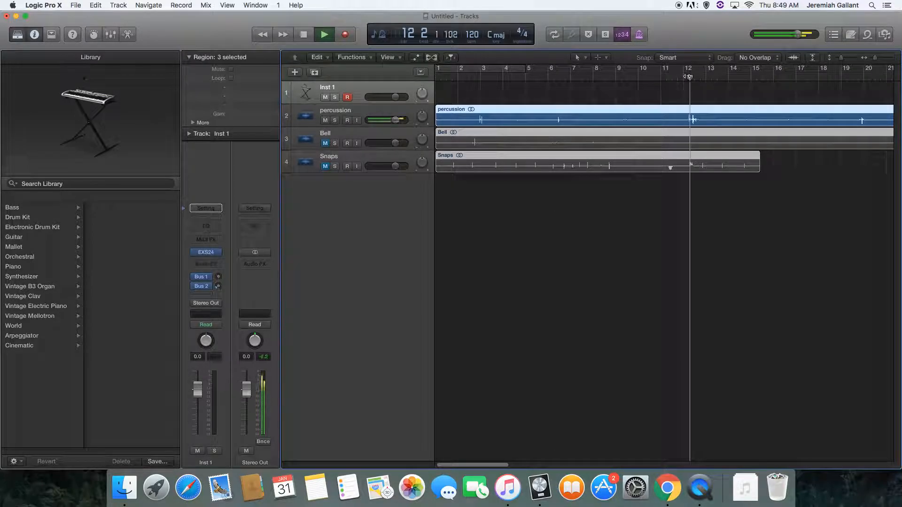
pyautogui.hscroll(5, 714, 97)
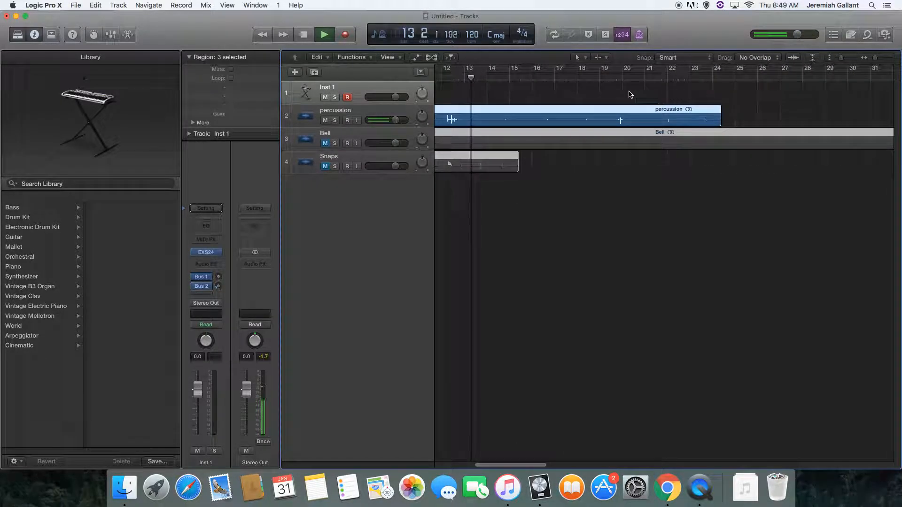
pyautogui.click(616, 78)
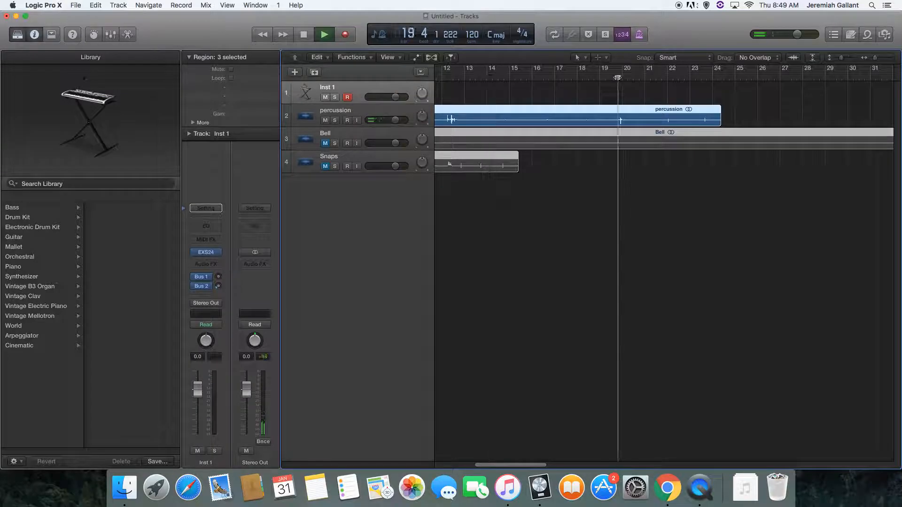
pyautogui.click(667, 79)
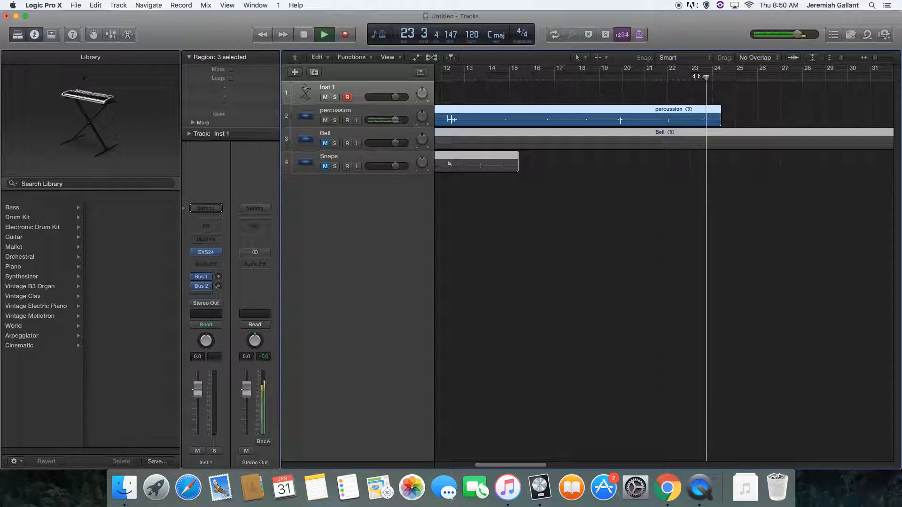
# Audition the section of the percussion recording around bar 16
pyautogui.press('space')
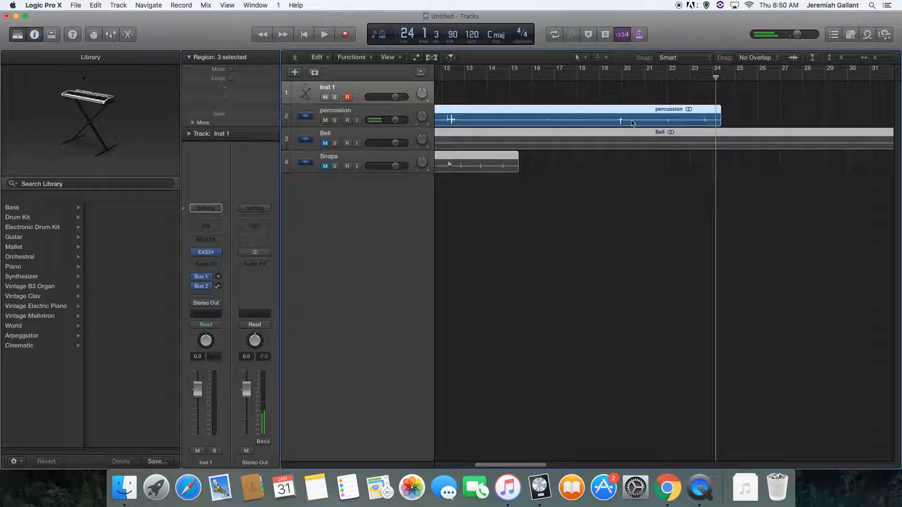
pyautogui.moveTo(621, 76); pyautogui.dragTo(544, 77)
pyautogui.press('space')
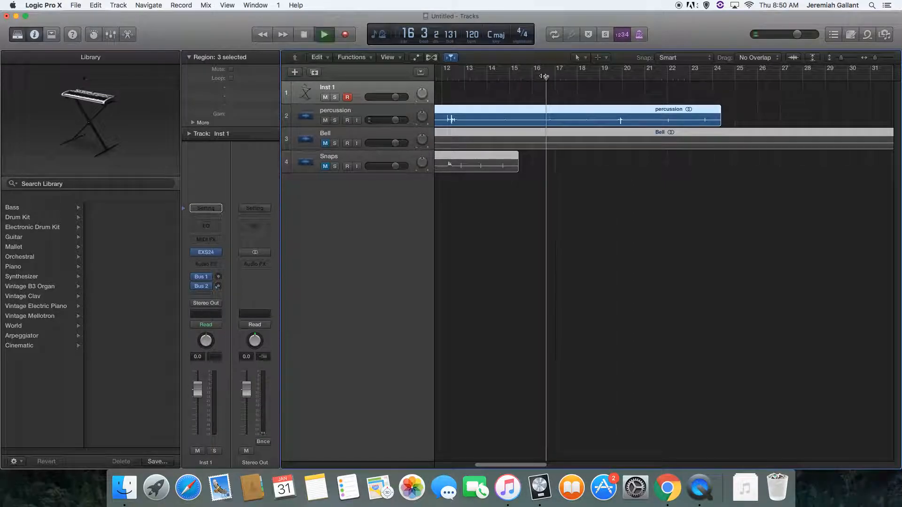
pyautogui.press('space')
# Open the percussion region in the audio track editor and enlarge the editor area
pyautogui.hscroll(-10, 512, 116)
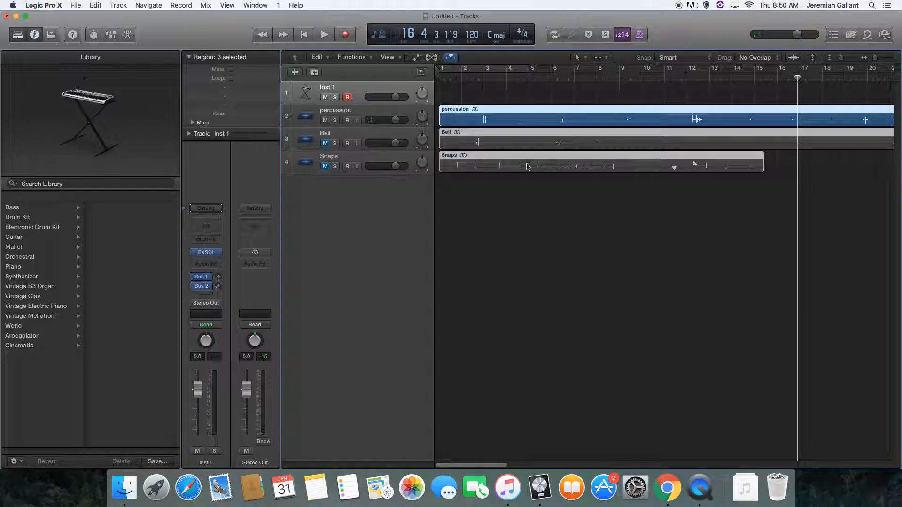
pyautogui.click(877, 58)
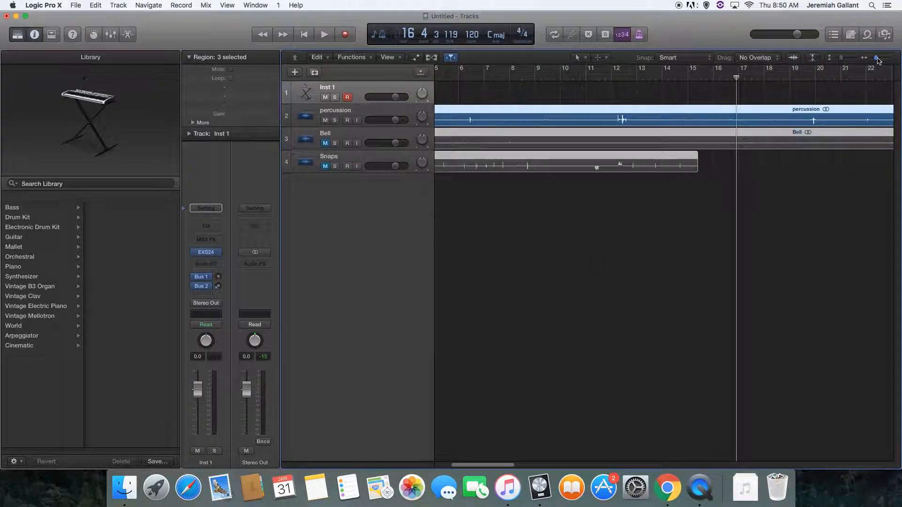
pyautogui.doubleClick(554, 115)
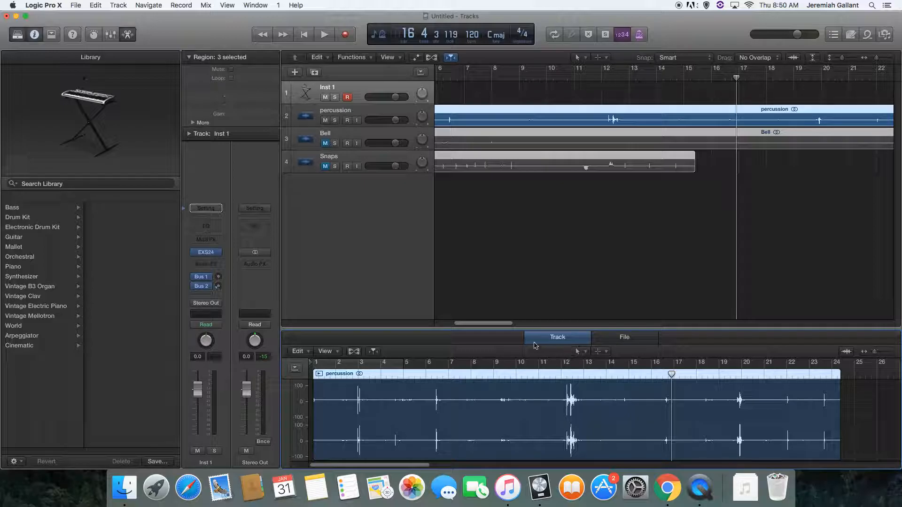
pyautogui.moveTo(512, 328); pyautogui.dragTo(512, 213)
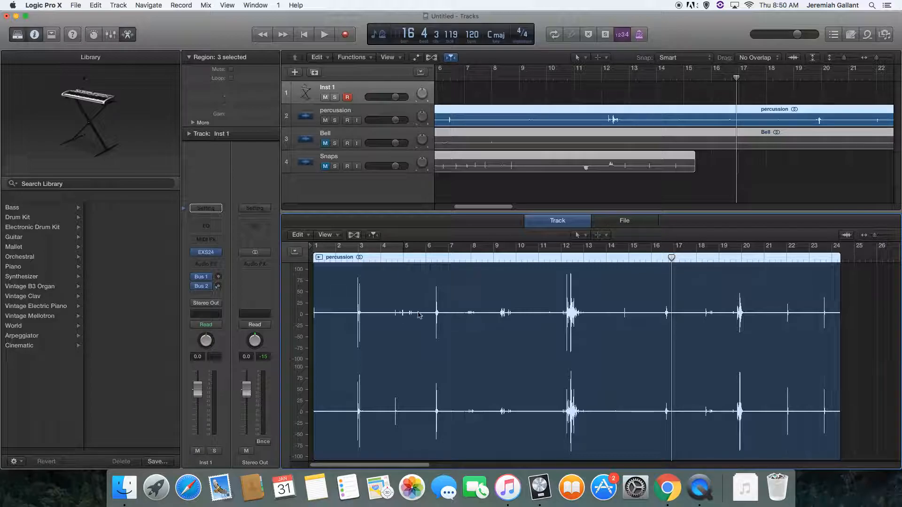
# Audition the percussion hit between 6 and 6.3 from several starting points in the audio track editor
pyautogui.moveTo(878, 240); pyautogui.dragTo(884, 241)
pyautogui.hscroll(-15, 537, 342)
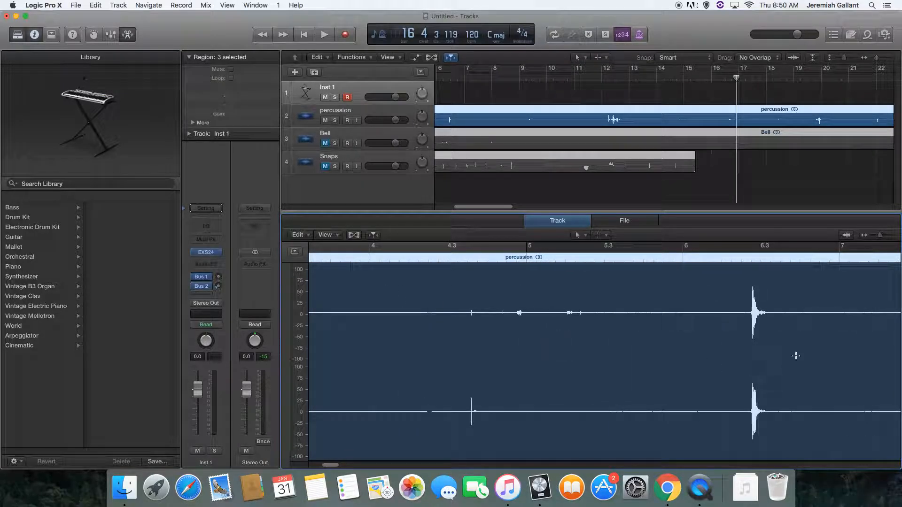
pyautogui.click(752, 258)
pyautogui.press('space')
pyautogui.press('space')
pyautogui.click(743, 257)
pyautogui.press('space')
pyautogui.press('space')
pyautogui.click(751, 258)
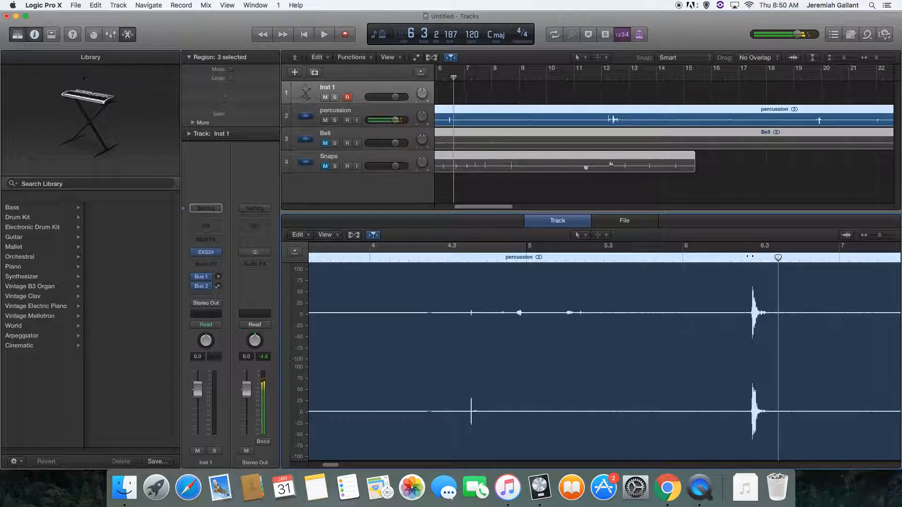
pyautogui.press('space')
pyautogui.press('space')
# Split the percussion region just before the onset of the hit at 6.2.4
pyautogui.click(884, 236)
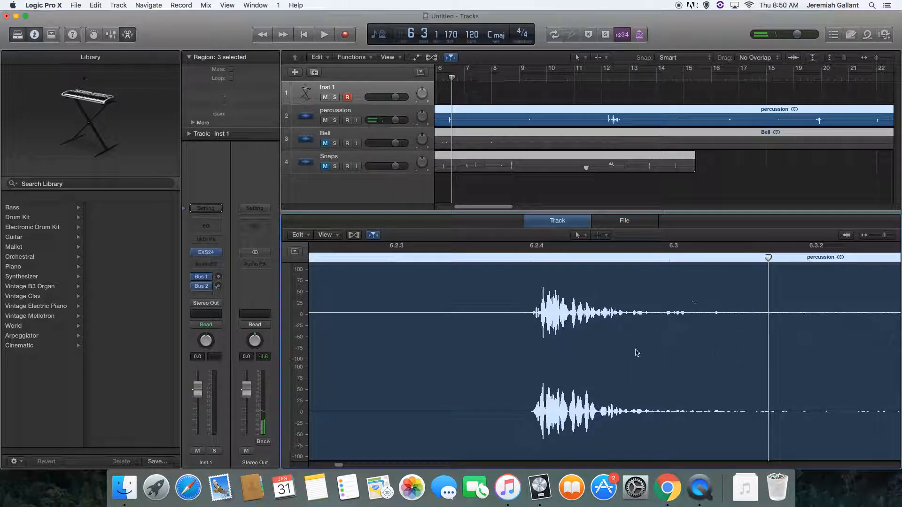
pyautogui.click(530, 412)
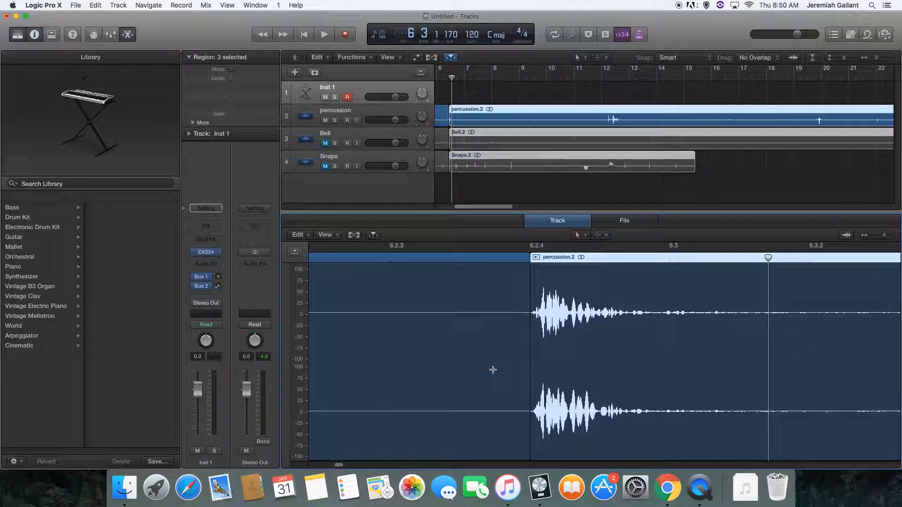
pyautogui.click(480, 398)
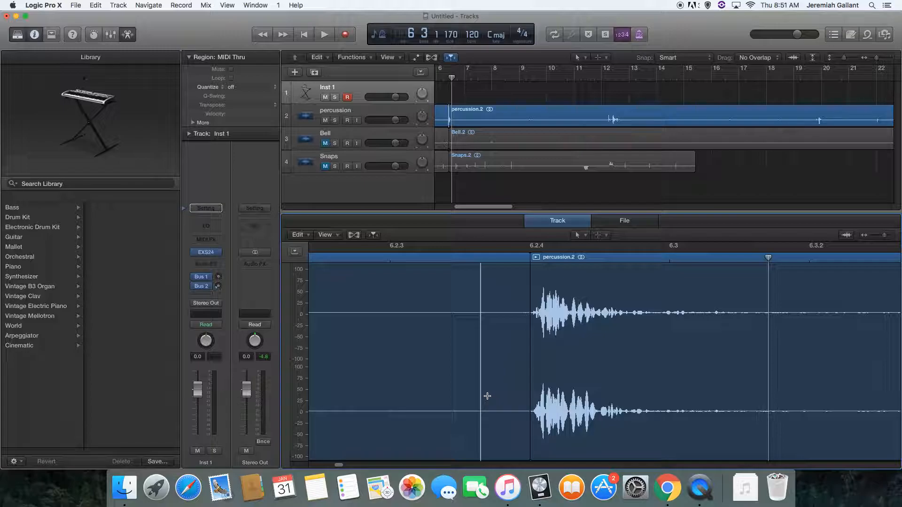
pyautogui.click(481, 400)
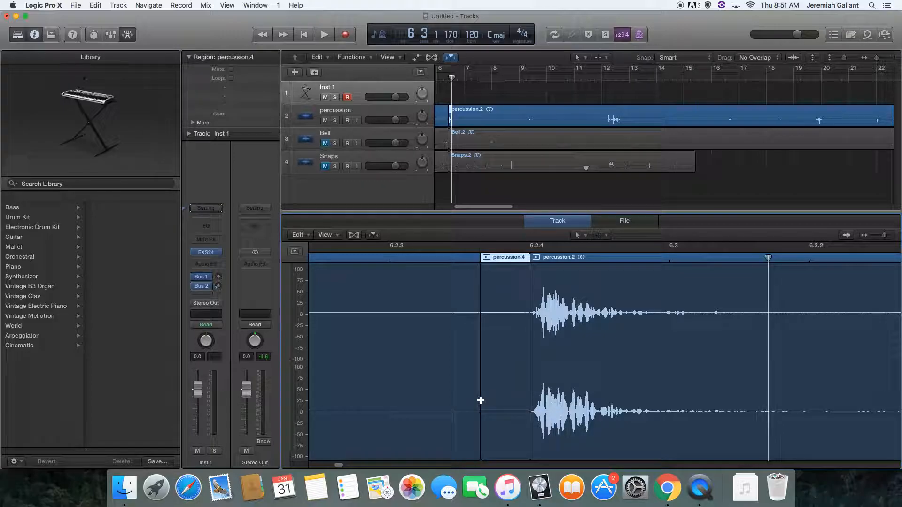
pyautogui.press('super+z')
pyautogui.moveTo(358, 395); pyautogui.dragTo(509, 397)
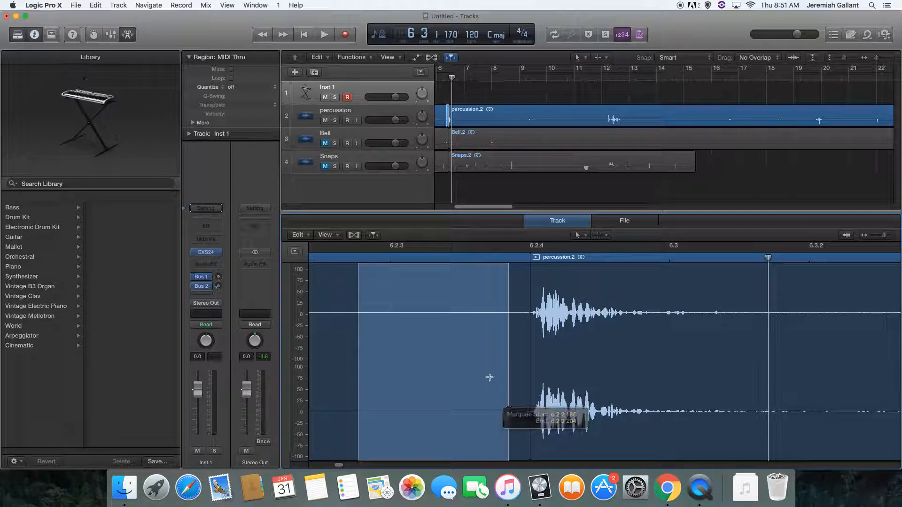
pyautogui.click(440, 316)
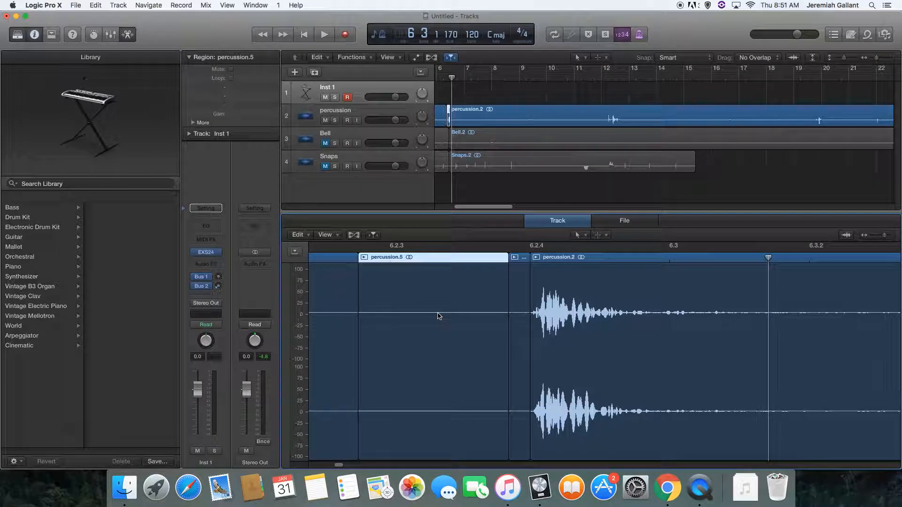
pyautogui.press('super+z')
# Split the percussion region again after the hit's decay, just past 6.3.2, to isolate the sound
pyautogui.hscroll(2, 489, 324)
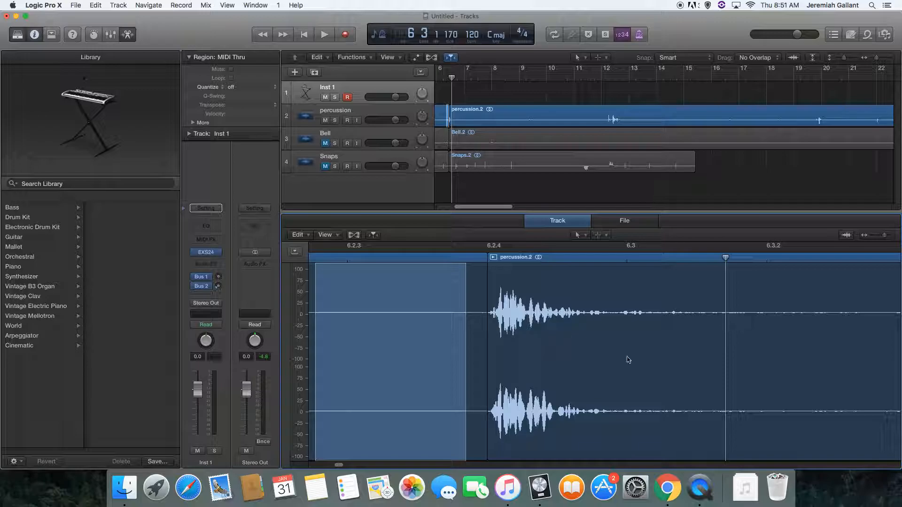
pyautogui.hscroll(3, 620, 358)
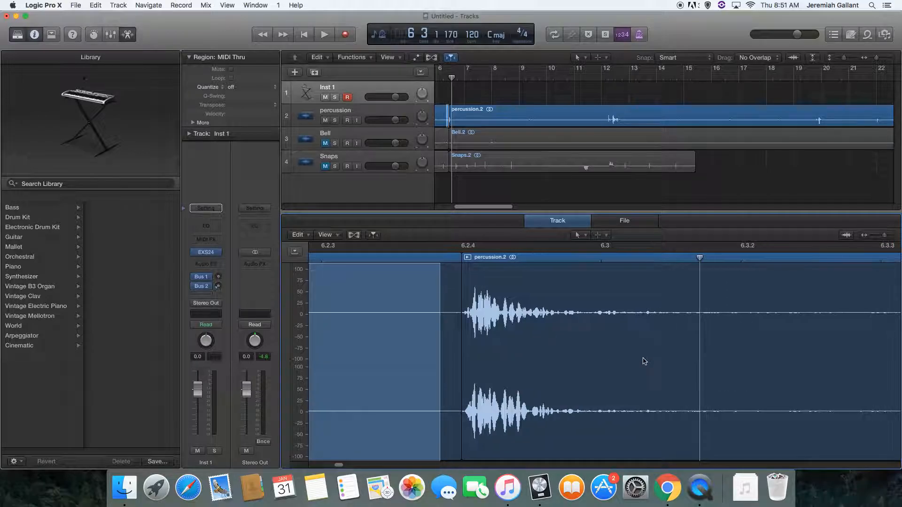
pyautogui.click(732, 416)
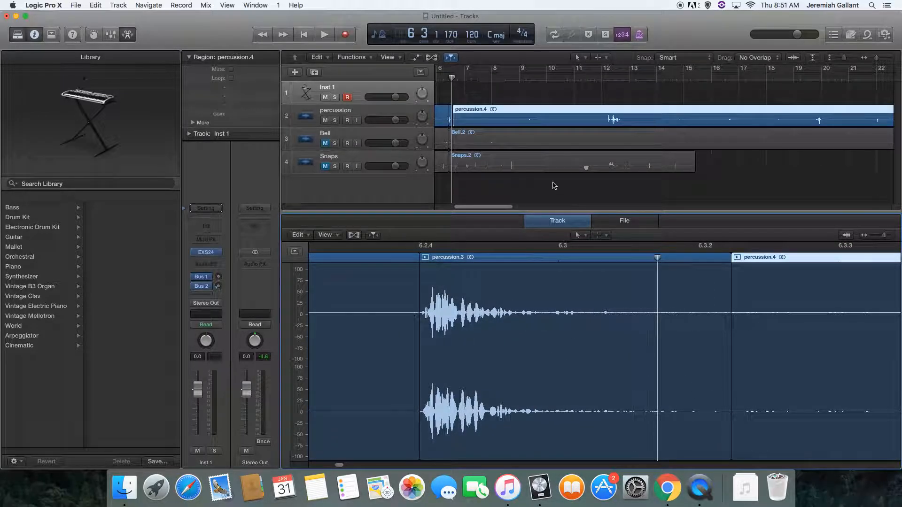
# Play the percussion hit near bar 3 and split its region just before the hit's onset, ahead of 3.1.2
pyautogui.hscroll(-5, 543, 168)
pyautogui.press('space')
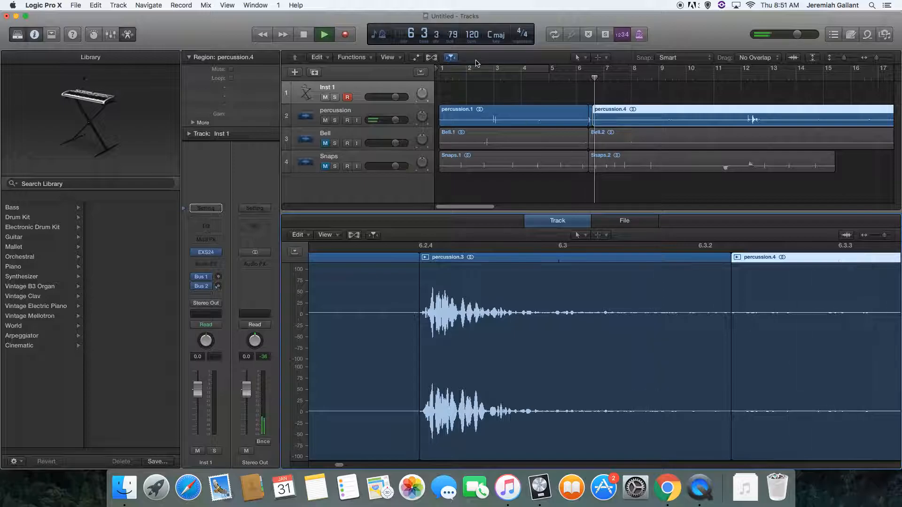
pyautogui.press('space')
pyautogui.click(493, 79)
pyautogui.press('space')
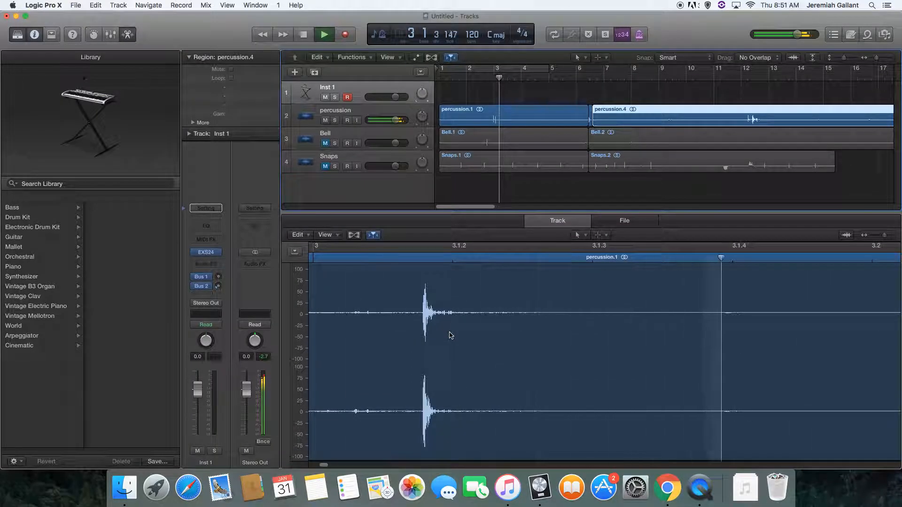
pyautogui.click(420, 408)
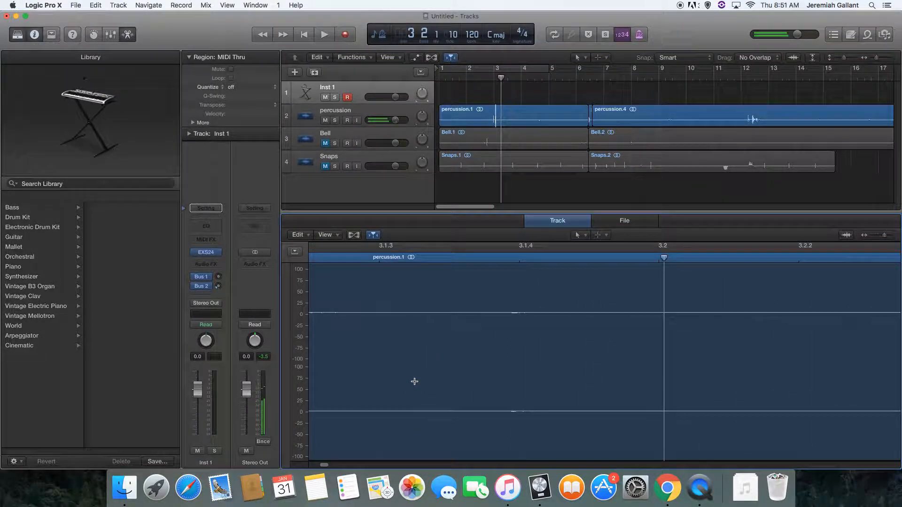
pyautogui.press('space')
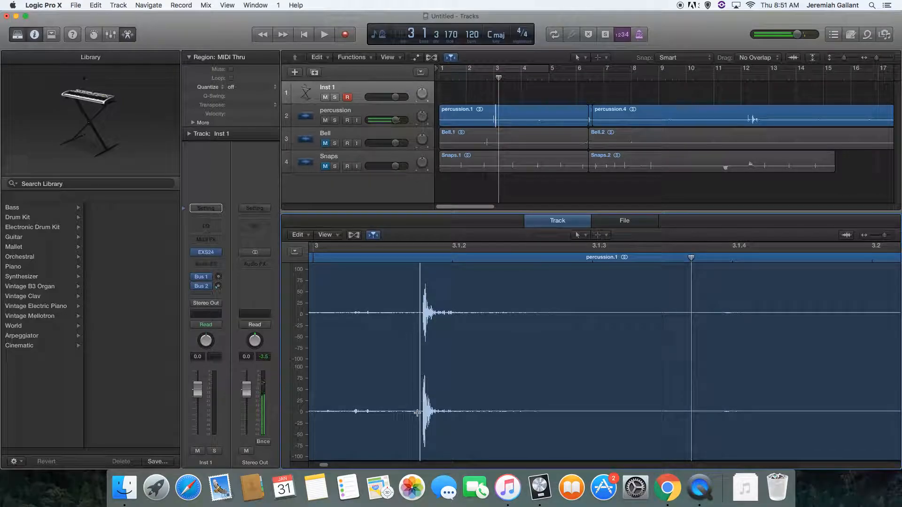
pyautogui.click(419, 412)
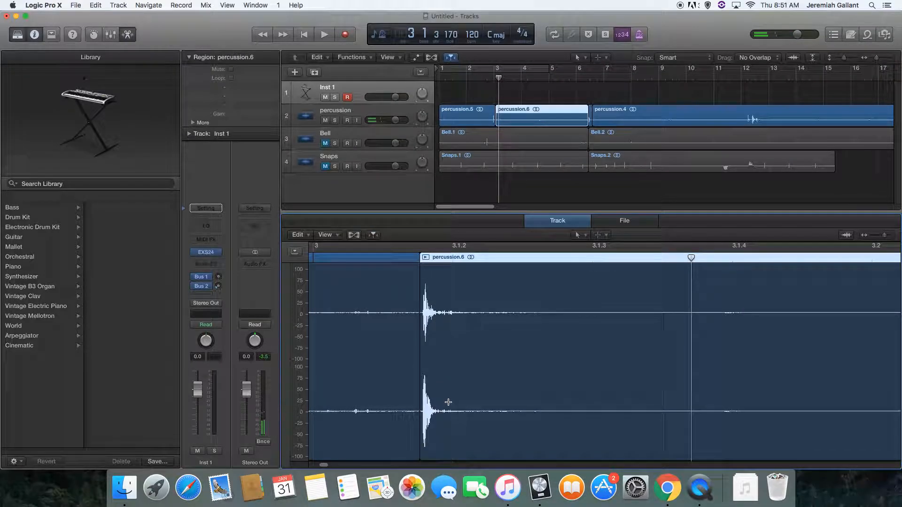
# Split the bar 3 hit from the remaining audio at 3.1.3 and extend its end to between 3.1.3 and 3.1.4
pyautogui.click(598, 412)
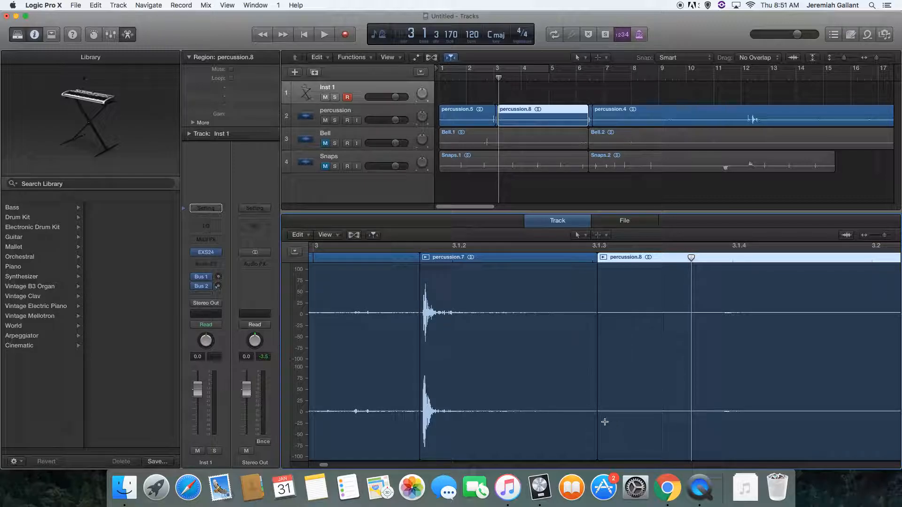
pyautogui.moveTo(596, 415); pyautogui.dragTo(680, 423)
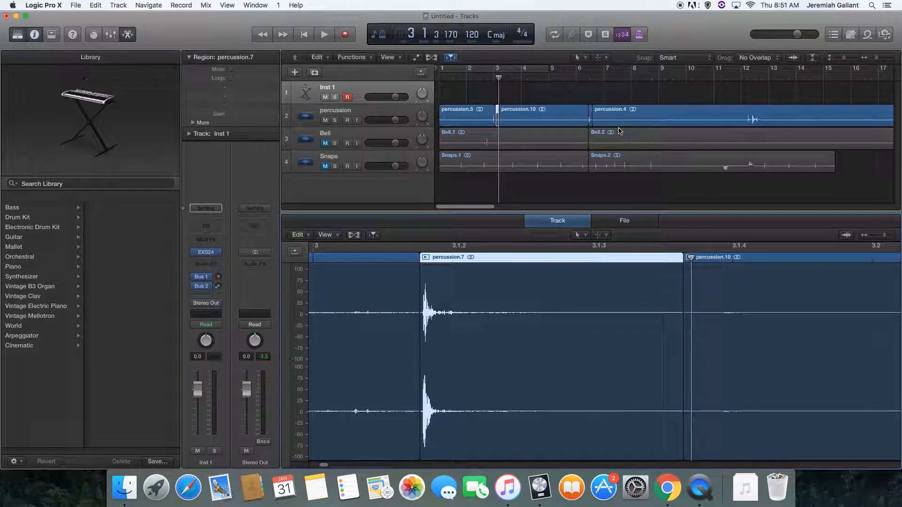
# Audition the isolated bar 3 hit from its start to check how far its sound rings out
pyautogui.click(419, 263)
pyautogui.press('space')
pyautogui.press('space')
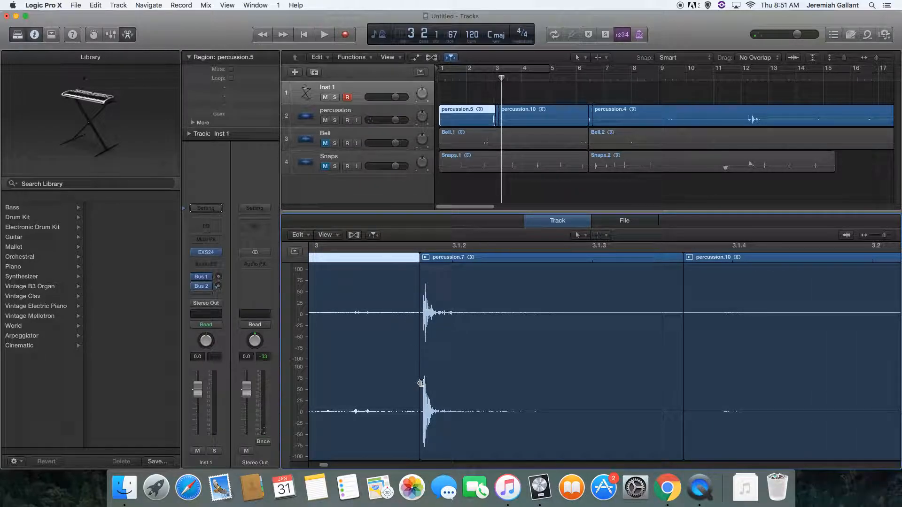
pyautogui.click(414, 248)
pyautogui.press('space')
pyautogui.press('space')
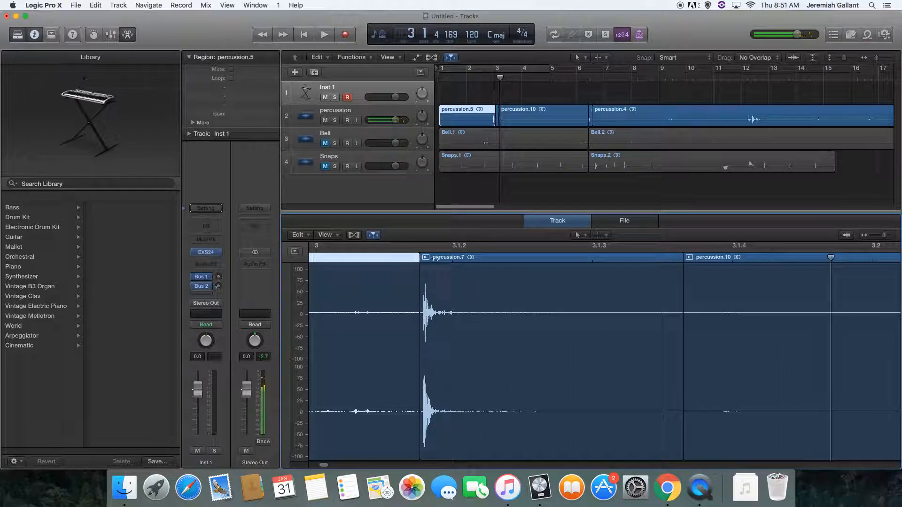
# Extend the end of the bar 3 hit's region to just past 3.2
pyautogui.moveTo(682, 413); pyautogui.dragTo(806, 416)
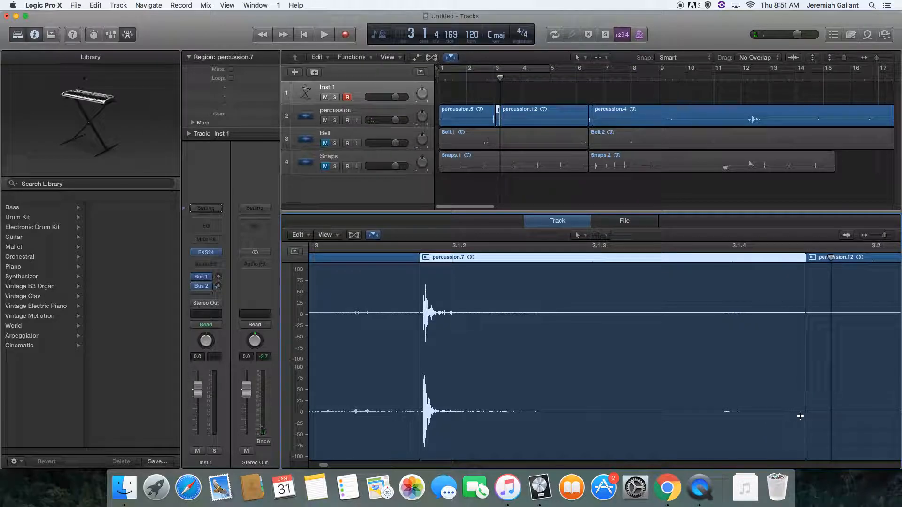
pyautogui.hscroll(5, 798, 416)
pyautogui.moveTo(687, 413); pyautogui.dragTo(762, 415)
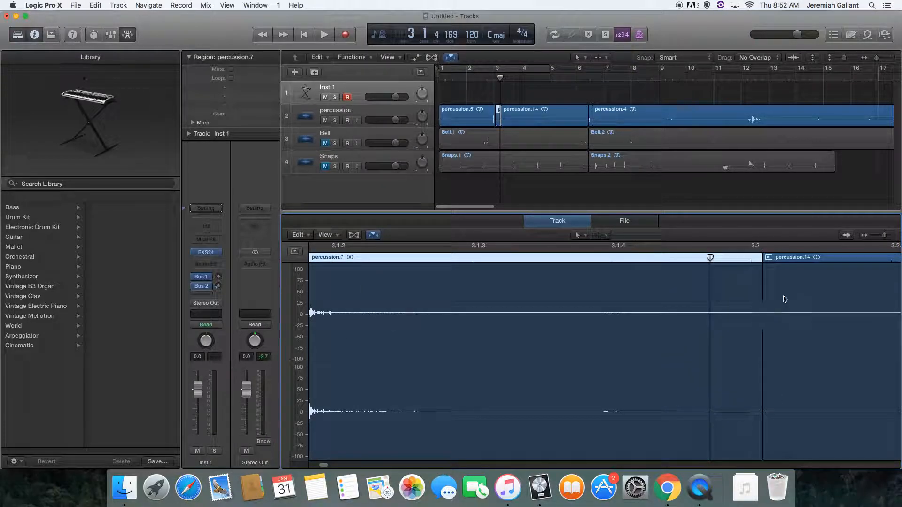
# Audition the cluster of percussion sounds around bar 12 and examine its waveform
pyautogui.click(743, 78)
pyautogui.press('space')
pyautogui.press('space')
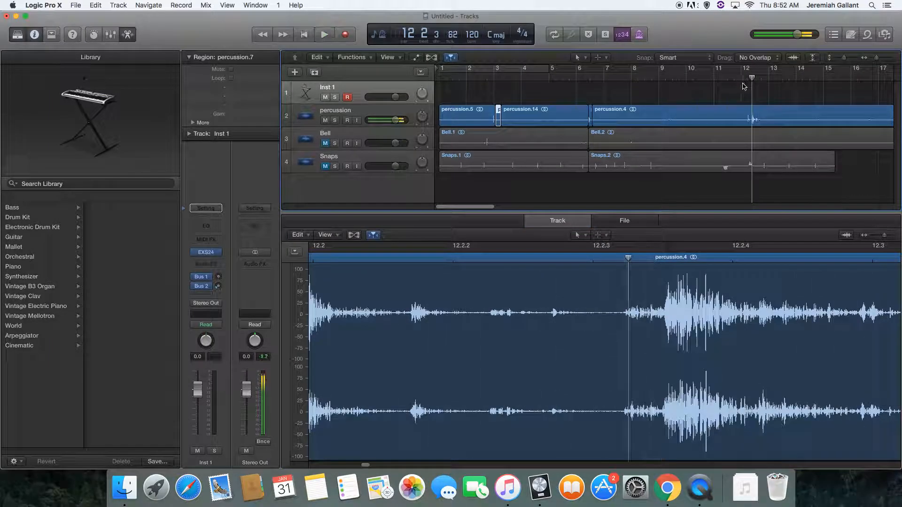
pyautogui.hscroll(-10, 536, 316)
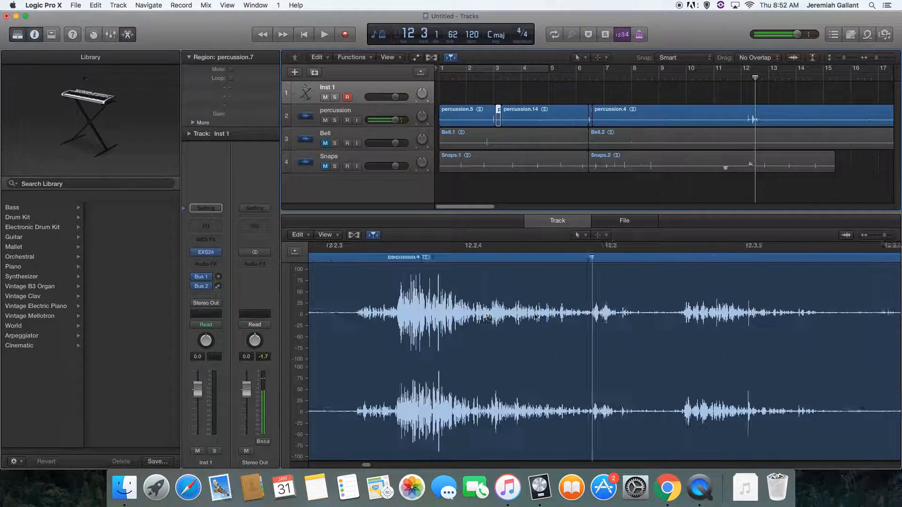
pyautogui.hscroll(-10, 535, 316)
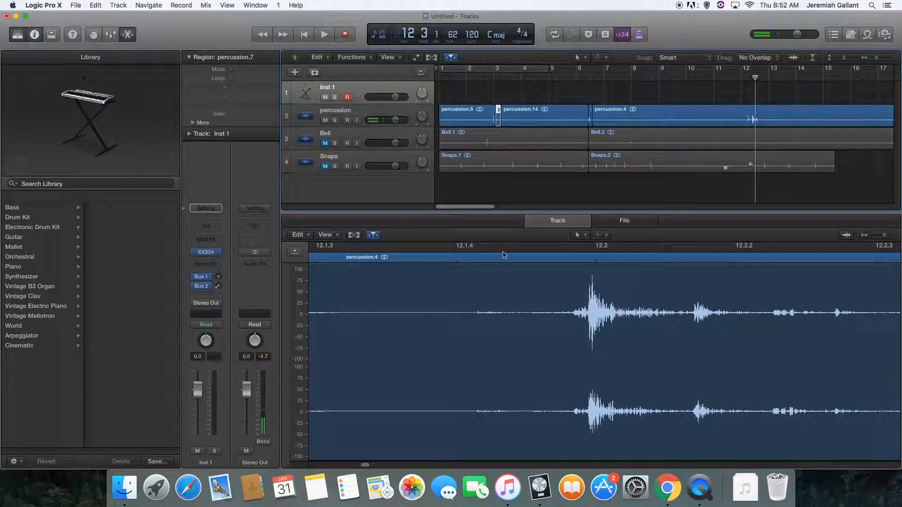
# Hide the library and play the percussion recording from just before the hit at 12.2
pyautogui.press('y')
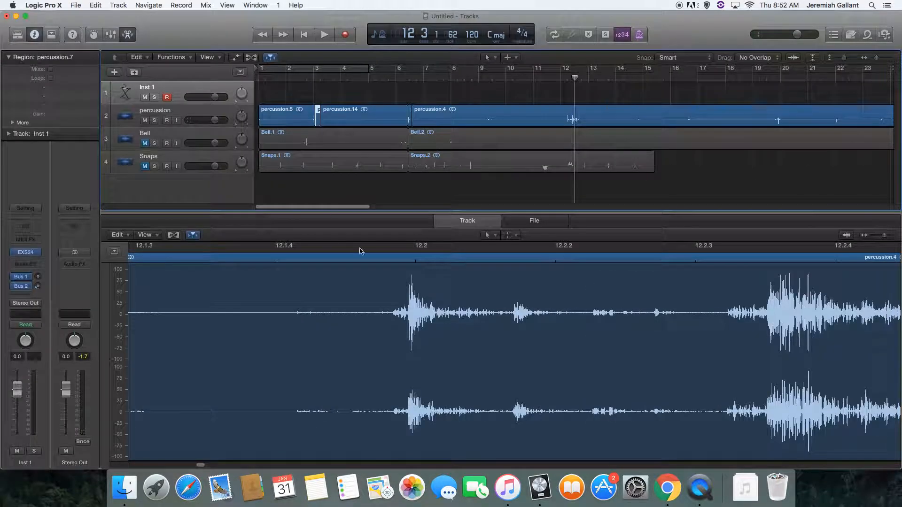
pyautogui.click(345, 256)
pyautogui.press('space')
pyautogui.press('space')
# Marquee-select and audition the hit at 12.2, and do the same for the smaller hit just before 12.2.2
pyautogui.moveTo(379, 414); pyautogui.dragTo(507, 423)
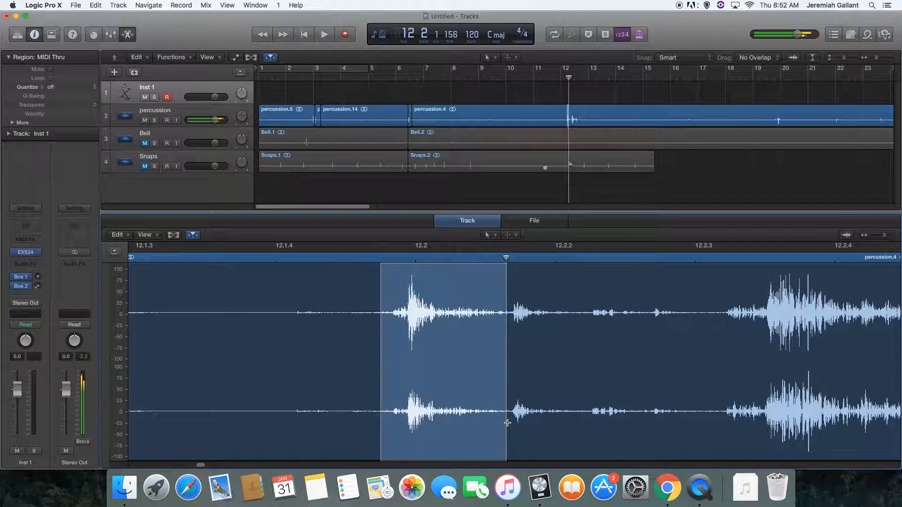
pyautogui.press('space')
pyautogui.press('space')
pyautogui.moveTo(512, 416); pyautogui.dragTo(584, 429)
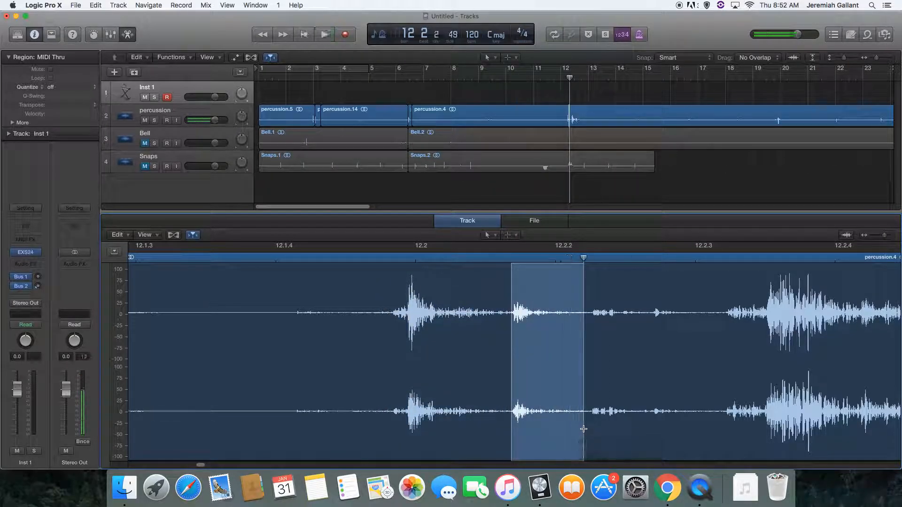
pyautogui.press('space')
pyautogui.press('space')
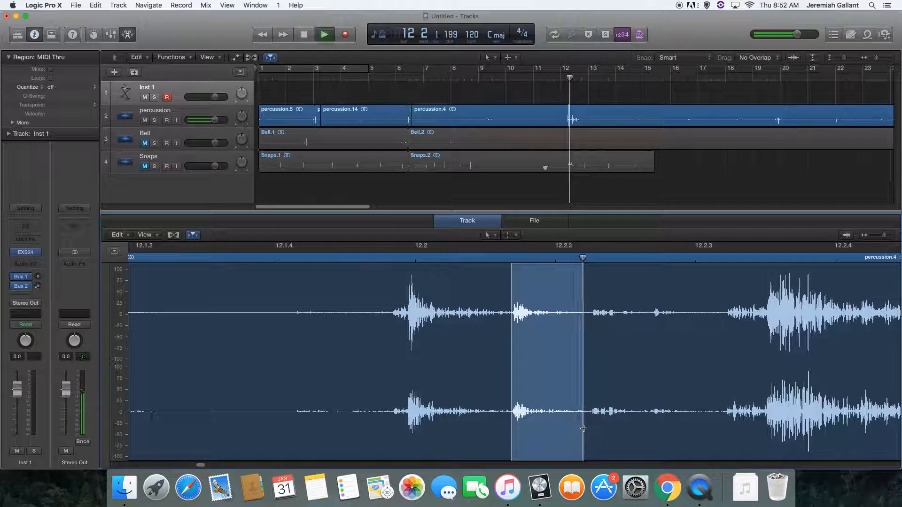
# Marquee-select and audition the loud hit before 12.2.4, including its tail past 12.3, and the softer hit around 12.3.2
pyautogui.moveTo(765, 423); pyautogui.dragTo(842, 433)
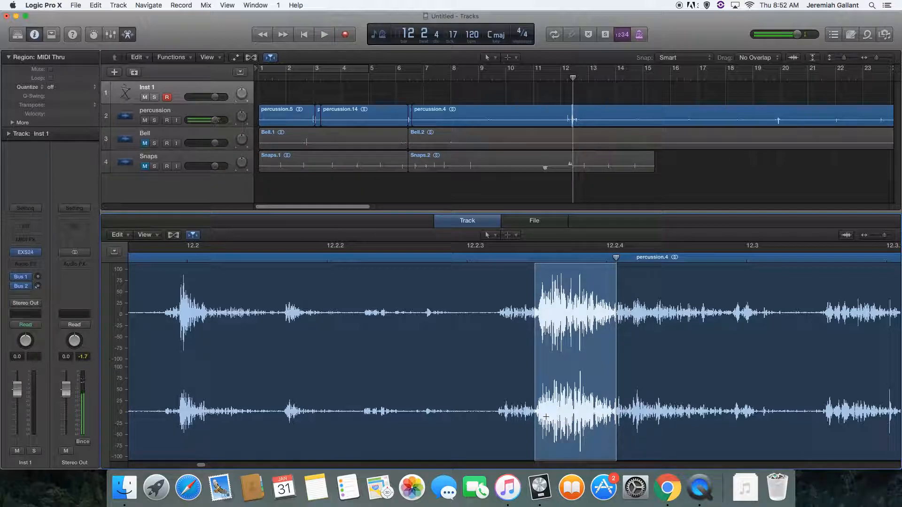
pyautogui.moveTo(535, 417); pyautogui.dragTo(784, 431)
pyautogui.press('space')
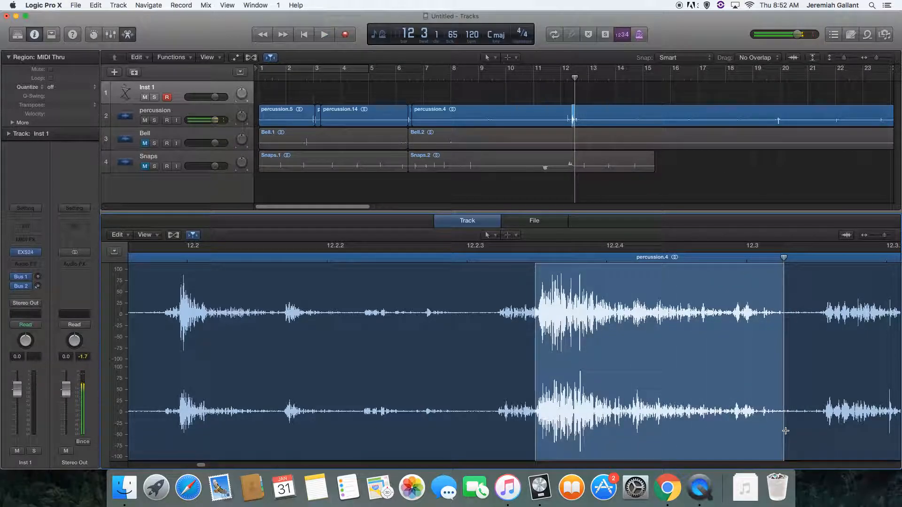
pyautogui.hscroll(3, 798, 410)
pyautogui.moveTo(673, 415); pyautogui.dragTo(813, 429)
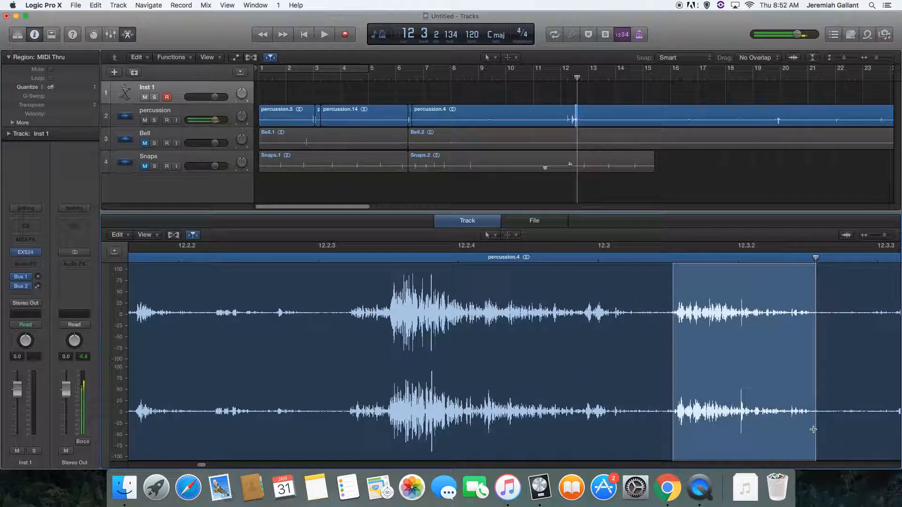
pyautogui.hscroll(3, 814, 429)
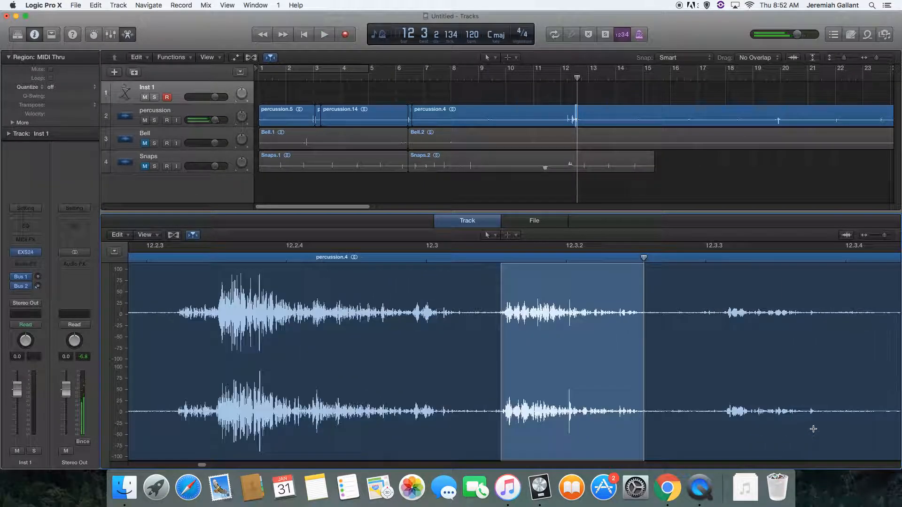
# Split the loud hit before 12.2.4, with its tail past 12.3, and the softer hit around 12.3.2 into separate regions
pyautogui.moveTo(214, 409); pyautogui.dragTo(501, 417)
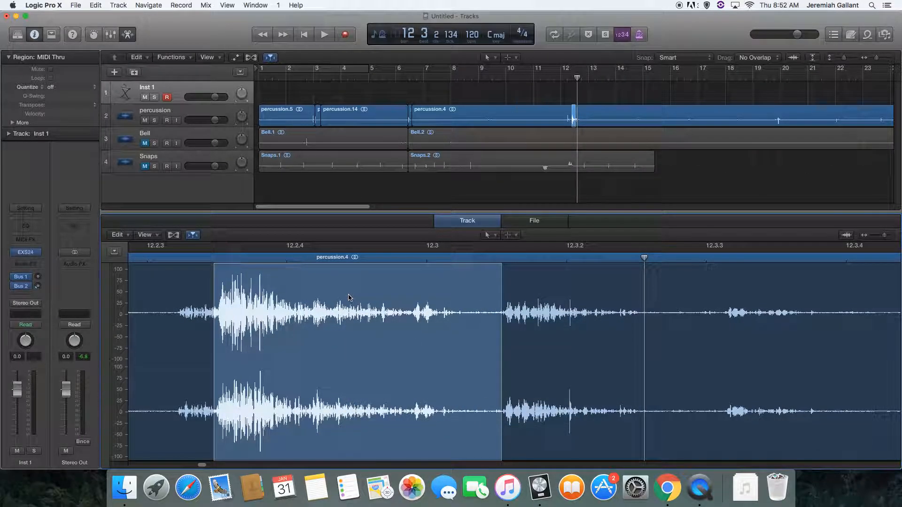
pyautogui.moveTo(215, 413); pyautogui.dragTo(493, 424)
pyautogui.click(421, 306)
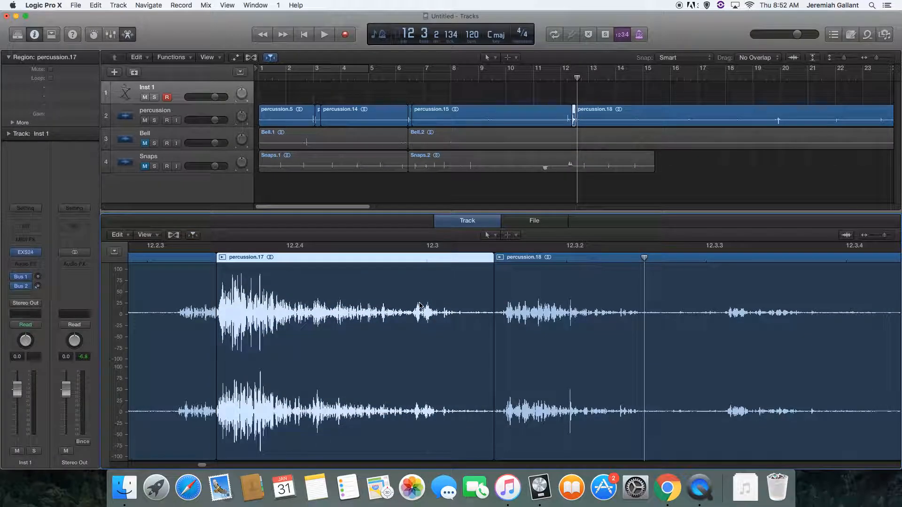
pyautogui.moveTo(502, 414); pyautogui.dragTo(647, 421)
pyautogui.click(578, 329)
# Audition the quiet hit just after 12.3.3 and cut it, with its tail past 12.4.2, into its own region
pyautogui.hscroll(5, 578, 333)
pyautogui.press('space')
pyautogui.hscroll(-6, 365, 302)
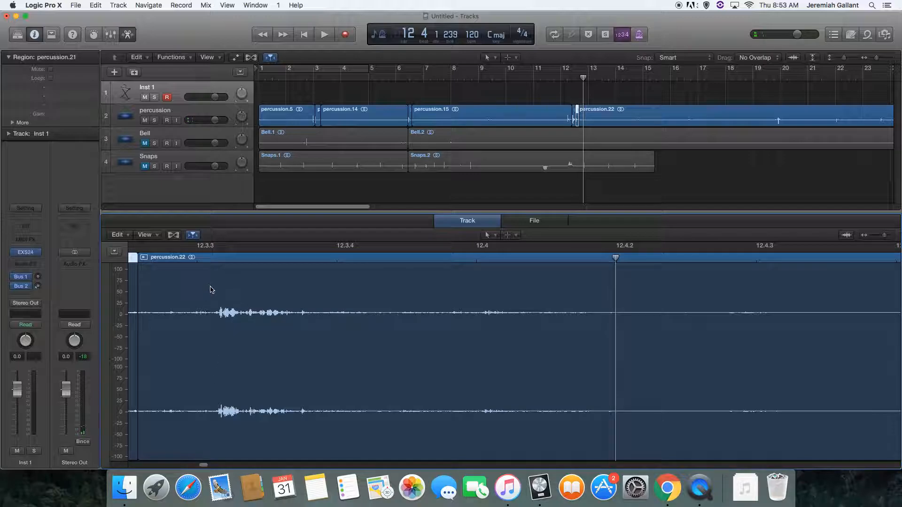
pyautogui.moveTo(211, 397); pyautogui.dragTo(621, 423)
pyautogui.moveTo(211, 408); pyautogui.dragTo(711, 397)
pyautogui.press('space')
pyautogui.press('space')
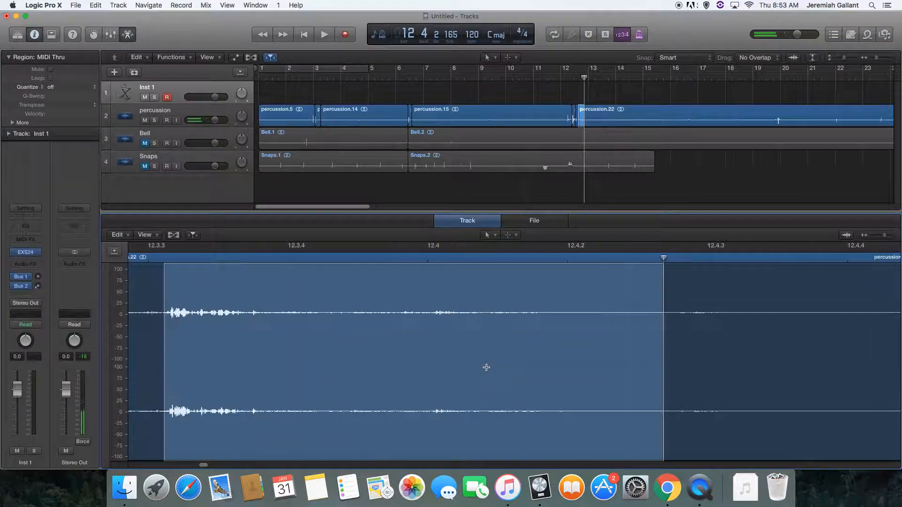
pyautogui.click(421, 326)
# Audition the small hit near 19.4.2 with marquee selections, first alone and then up to the following loud hit
pyautogui.hscroll(10, 638, 332)
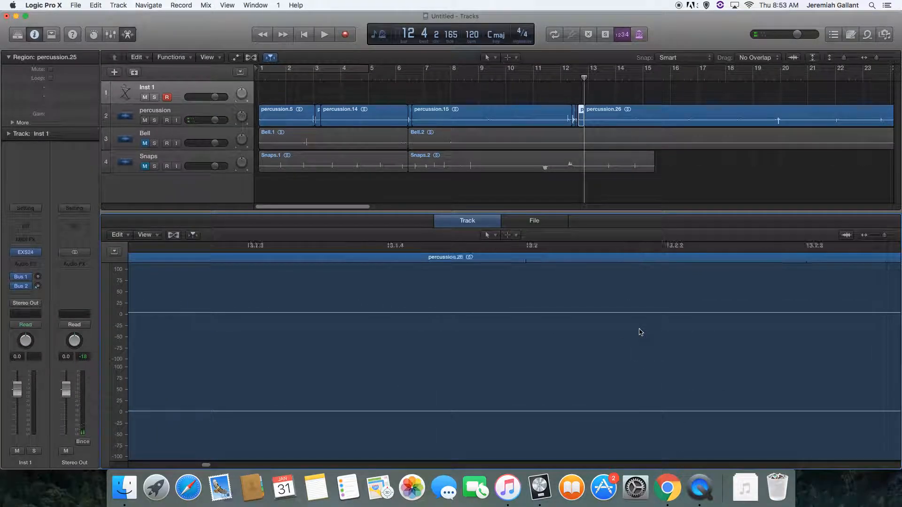
pyautogui.click(781, 78)
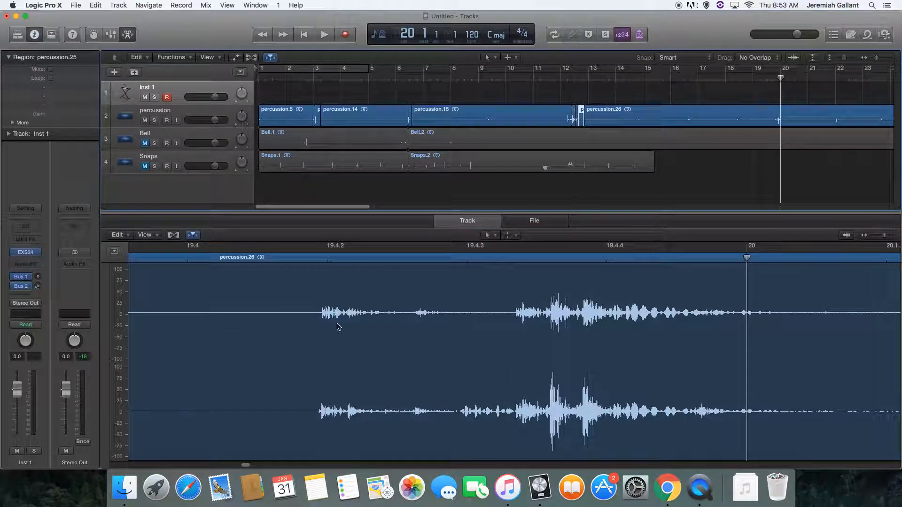
pyautogui.click(319, 259)
pyautogui.press('space')
pyautogui.press('space')
pyautogui.click(318, 259)
pyautogui.press('space')
pyautogui.moveTo(319, 409); pyautogui.dragTo(410, 423)
pyautogui.press('space')
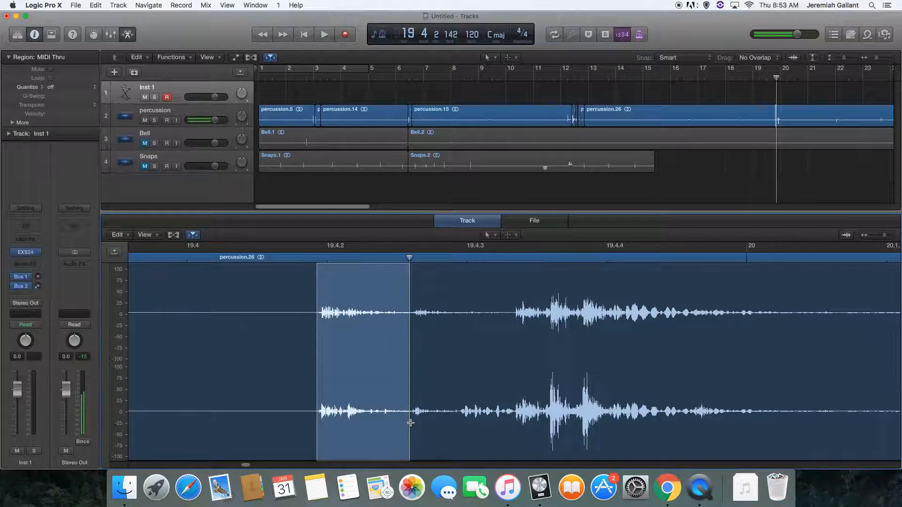
pyautogui.moveTo(319, 424); pyautogui.dragTo(514, 438)
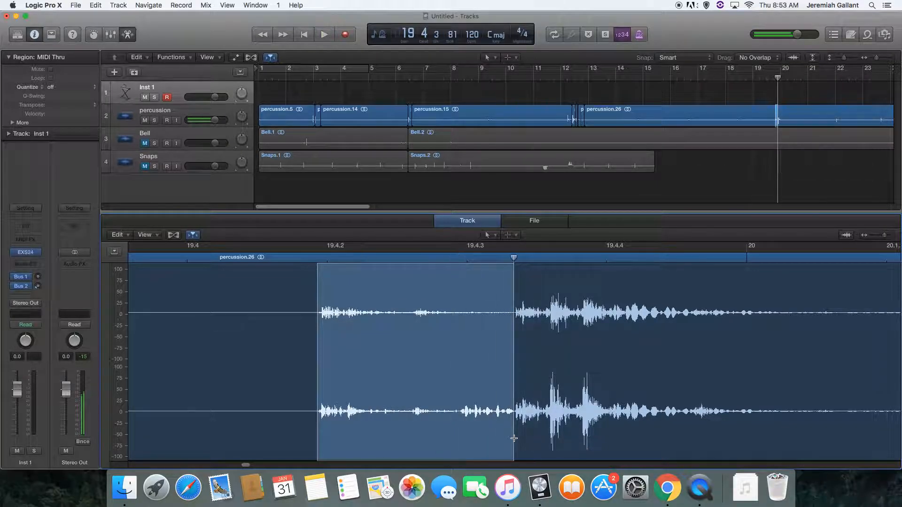
pyautogui.press('space')
pyautogui.press('space')
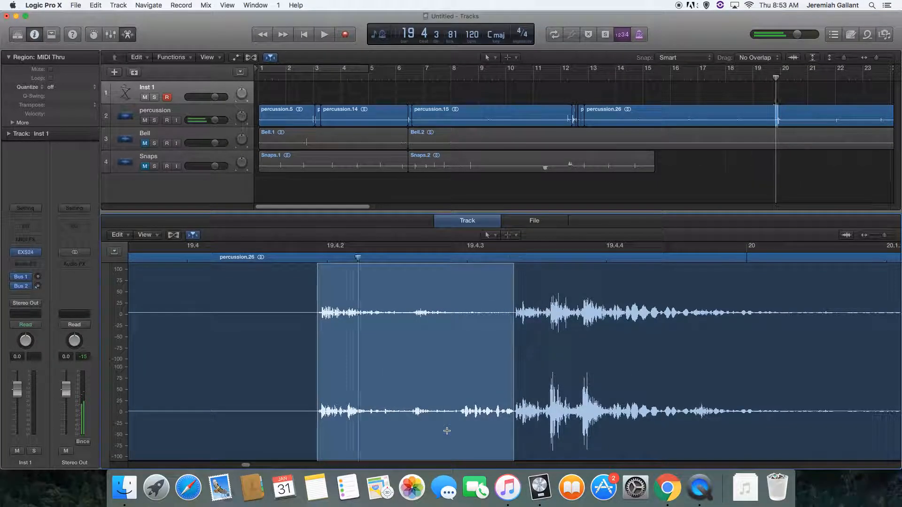
# Audition the loud double hit between 19.4.3 and just past bar 20, and split it into its own region
pyautogui.moveTo(516, 411); pyautogui.dragTo(801, 425)
pyautogui.press('space')
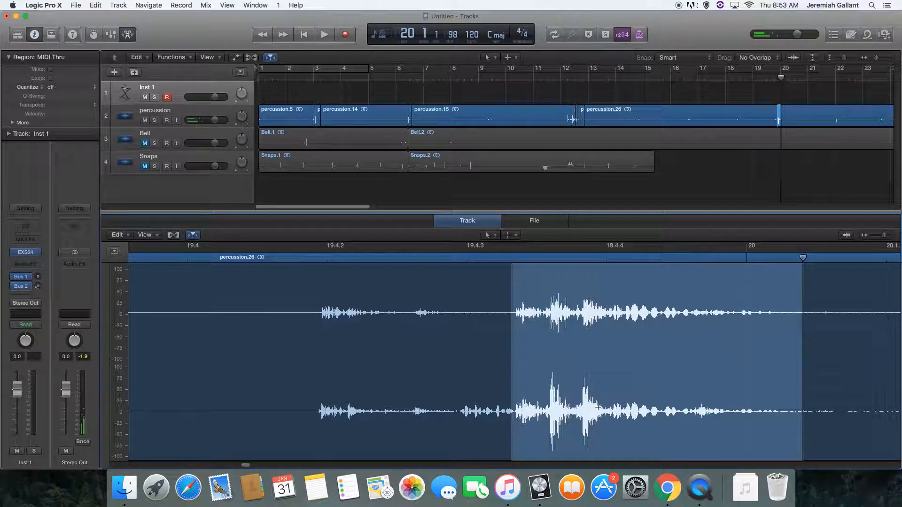
pyautogui.press('space')
pyautogui.press('space')
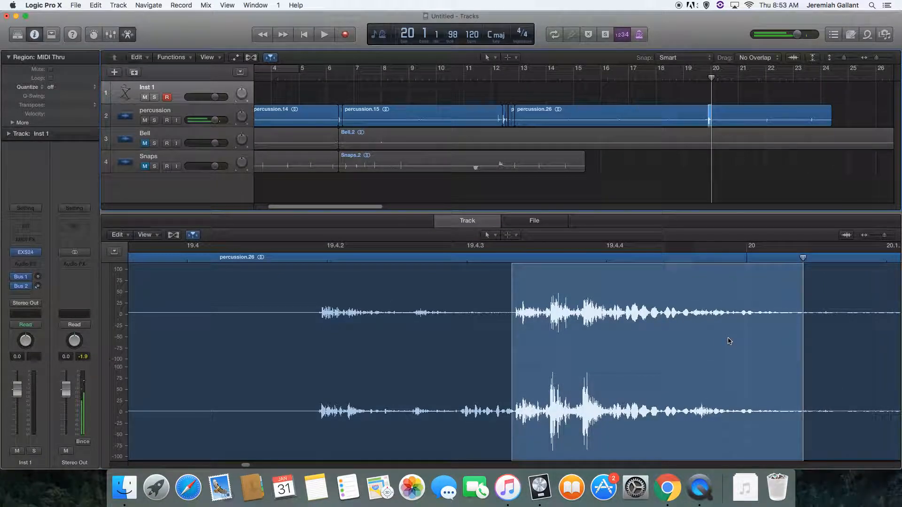
pyautogui.click(761, 346)
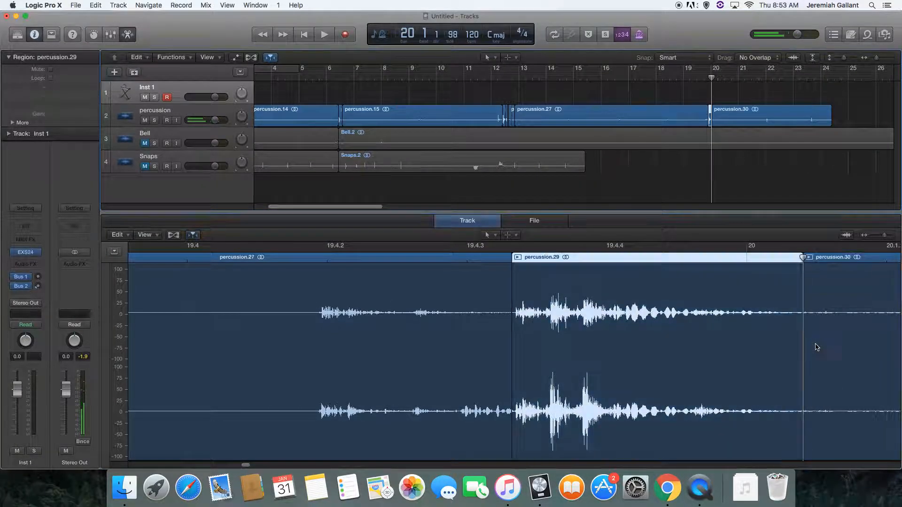
# Audition the hit just after bar 22 and split it into its own region, from its onset to about 22.1.2.152
pyautogui.click(762, 79)
pyautogui.press('space')
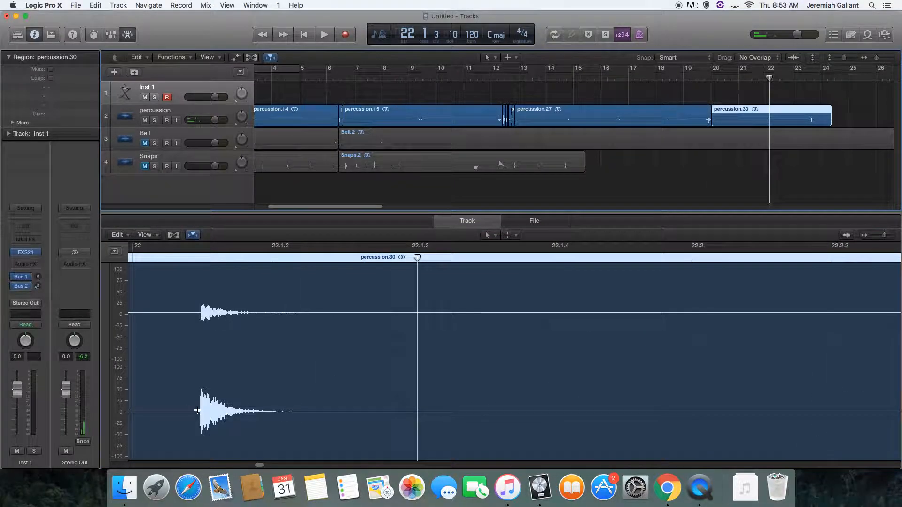
pyautogui.click(197, 410)
pyautogui.moveTo(876, 234); pyautogui.dragTo(888, 236)
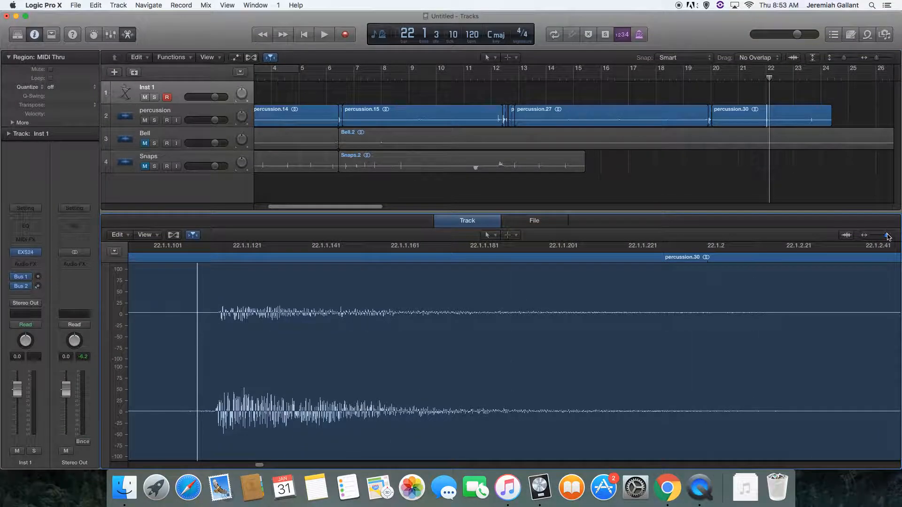
pyautogui.moveTo(888, 236); pyautogui.dragTo(885, 235)
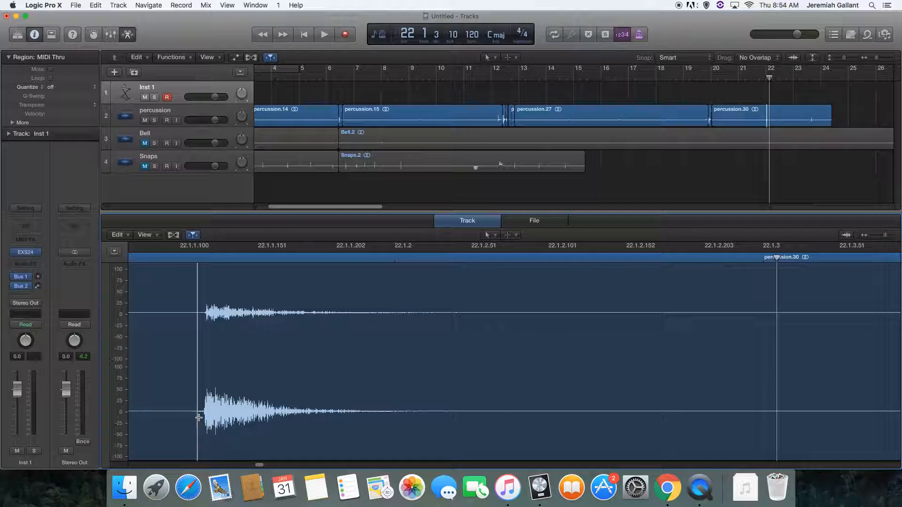
pyautogui.moveTo(201, 412); pyautogui.dragTo(626, 435)
pyautogui.press('space')
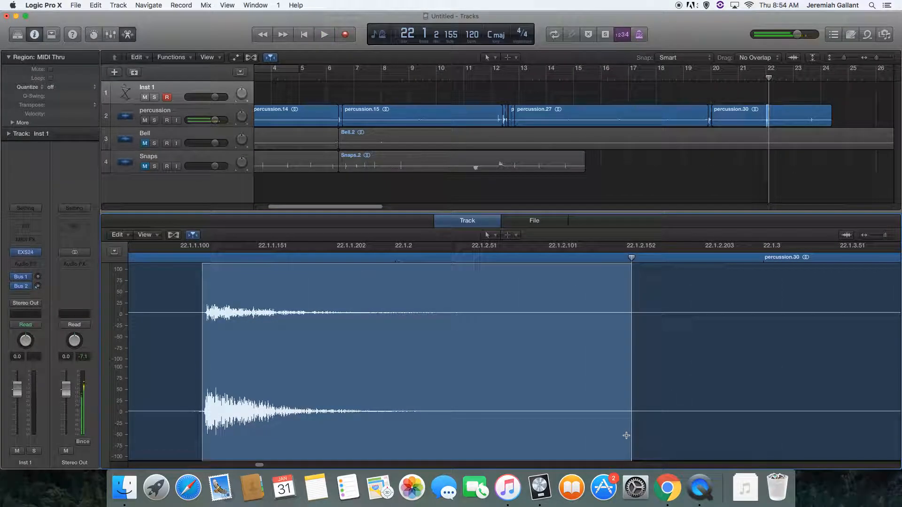
pyautogui.press('space')
pyautogui.press('space')
pyautogui.press('space')
pyautogui.press('space')
pyautogui.click(349, 345)
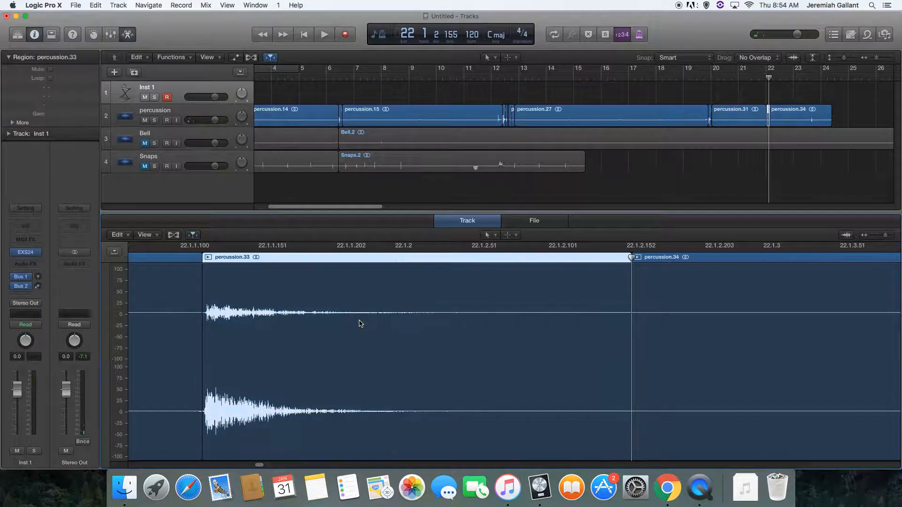
# Audition the hit after 23.3.3 and split it, from its onset to 23.4, into its own region
pyautogui.click(808, 73)
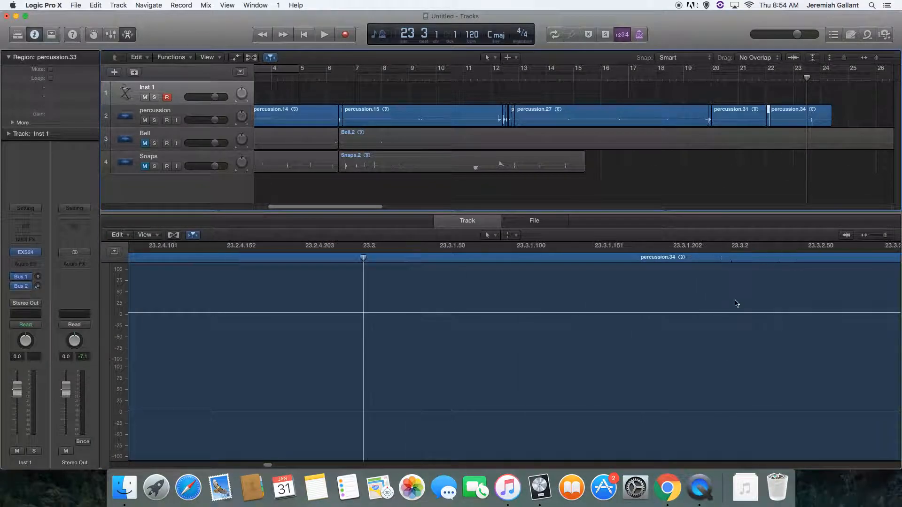
pyautogui.moveTo(610, 415); pyautogui.dragTo(899, 424)
pyautogui.press('space')
pyautogui.press('space')
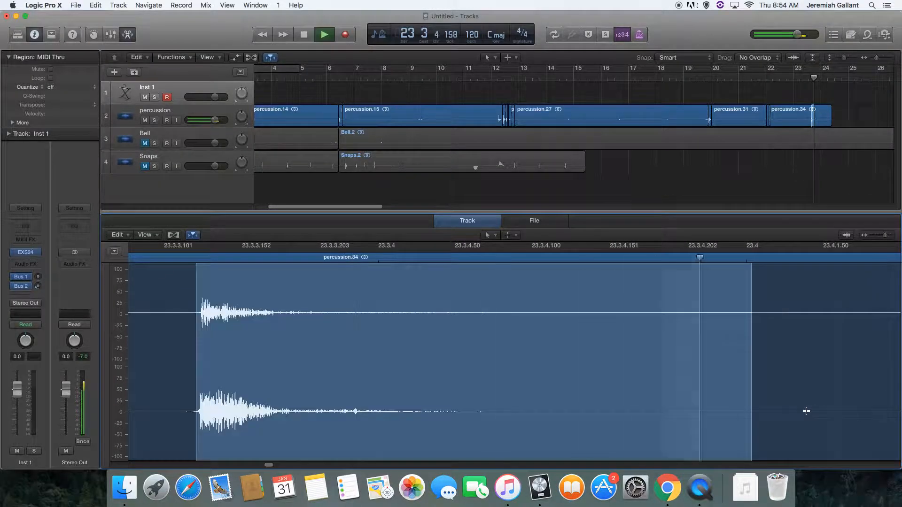
pyautogui.press('space')
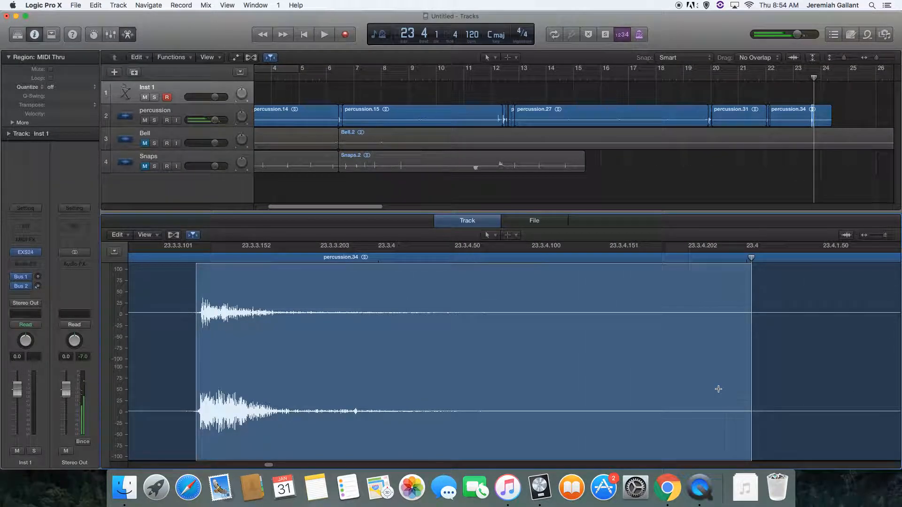
pyautogui.click(616, 314)
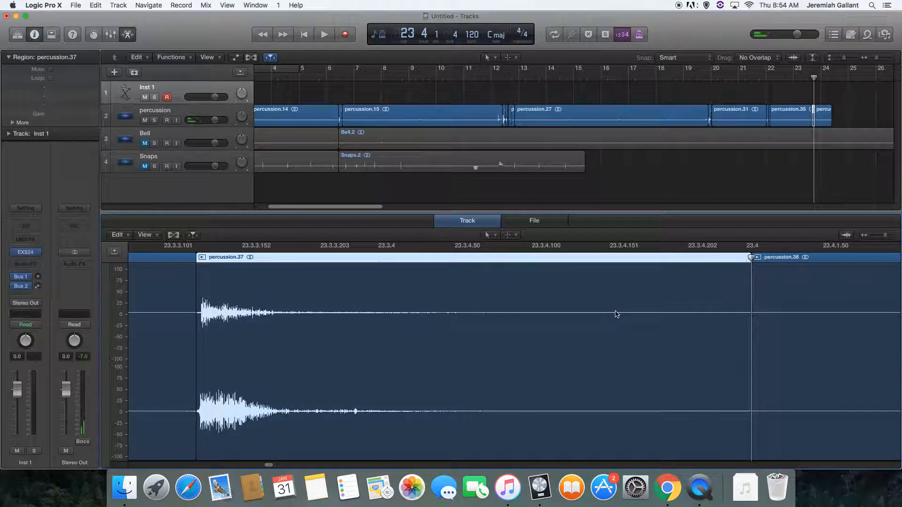
# Delete the long leftover regions percussion.5, percussion.14, percussion.15 and percussion.27 from the percussion track
pyautogui.hscroll(-3, 416, 117)
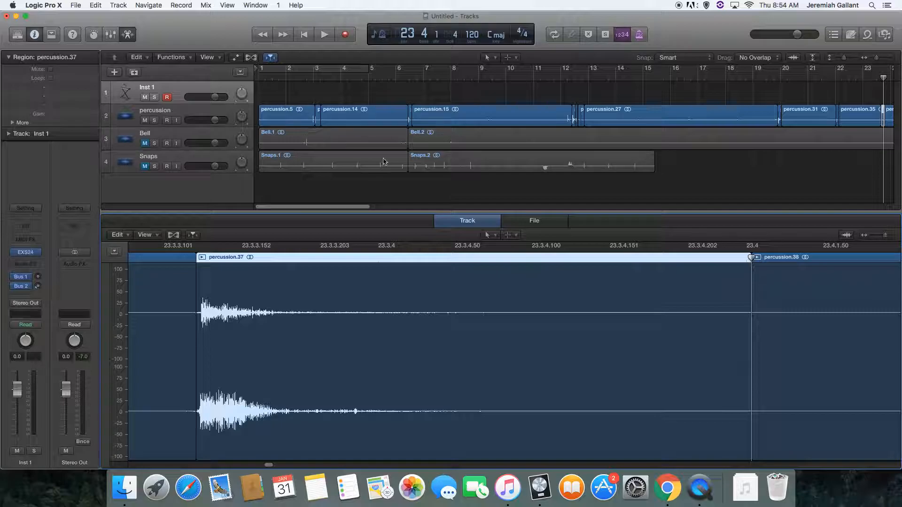
pyautogui.moveTo(291, 84); pyautogui.dragTo(407, 96)
pyautogui.click(286, 110)
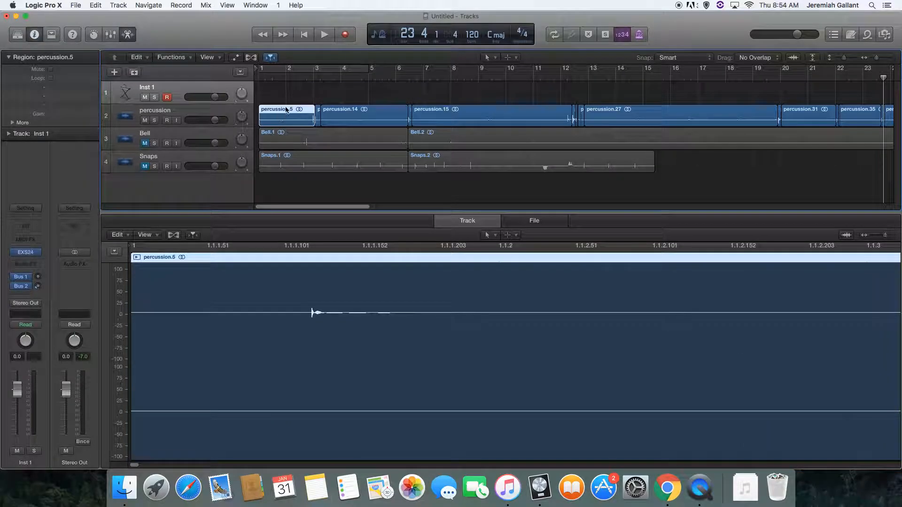
pyautogui.press('Delete')
pyautogui.click(365, 117)
pyautogui.press('Delete')
pyautogui.click(447, 120)
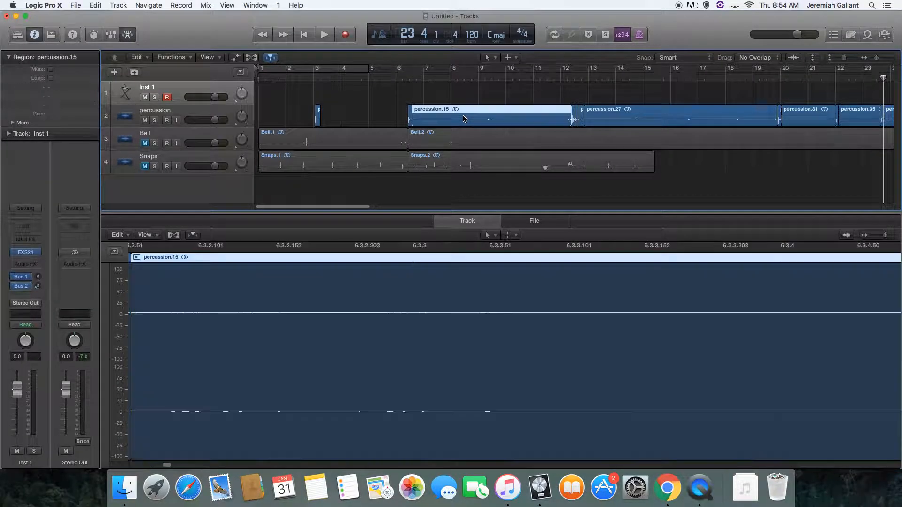
pyautogui.press('Delete')
pyautogui.click(612, 119)
pyautogui.press('Delete')
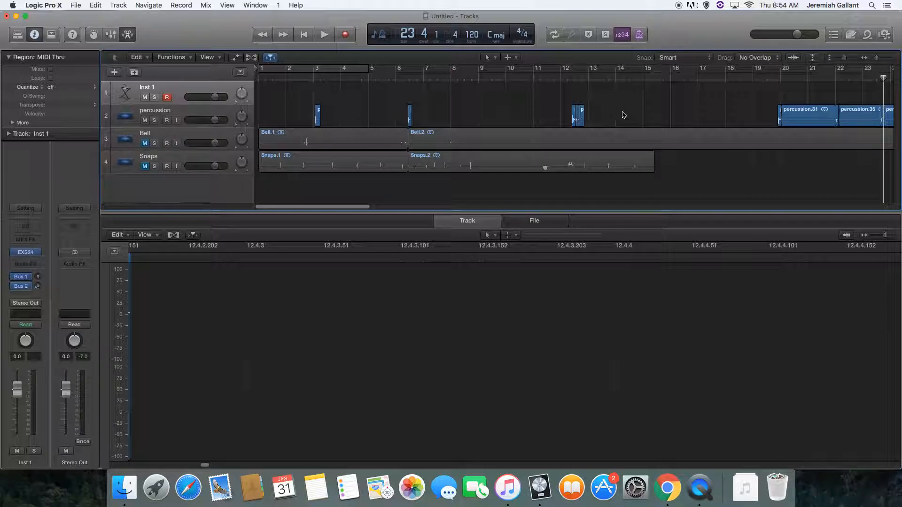
# Delete the remaining leftover percussion regions between and after the isolated hits from bar 20 onward
pyautogui.hscroll(5, 623, 115)
pyautogui.click(653, 117)
pyautogui.press('Delete')
pyautogui.click(721, 117)
pyautogui.press('Delete')
pyautogui.click(752, 119)
pyautogui.press('Delete')
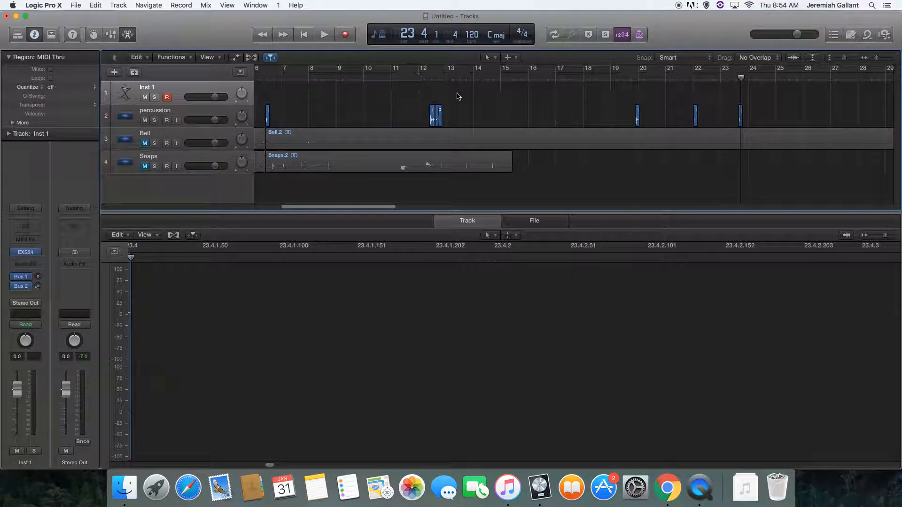
# Play the isolated regions from 12.3 and delete the near-silent region between 12.3.2 and the quiet hit after 12.3.3
pyautogui.moveTo(879, 59); pyautogui.dragTo(881, 60)
pyautogui.hscroll(-9, 634, 100)
pyautogui.click(521, 75)
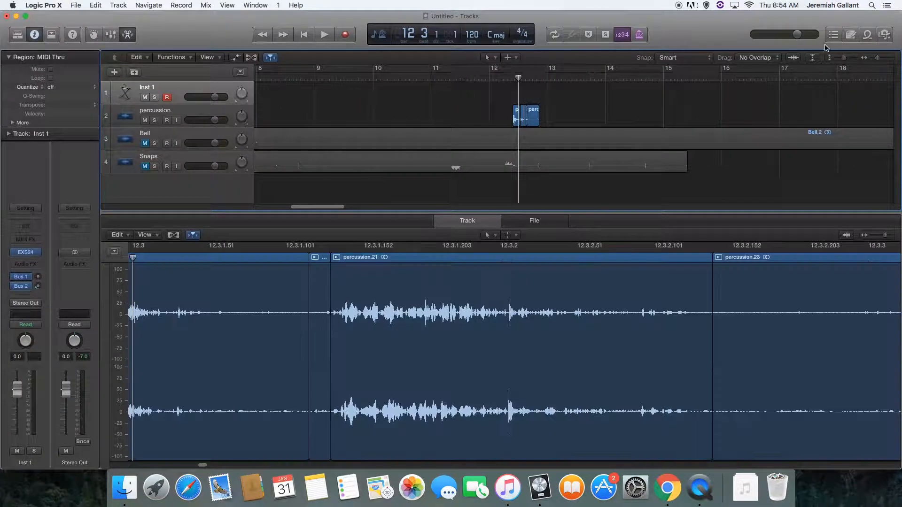
pyautogui.press('space')
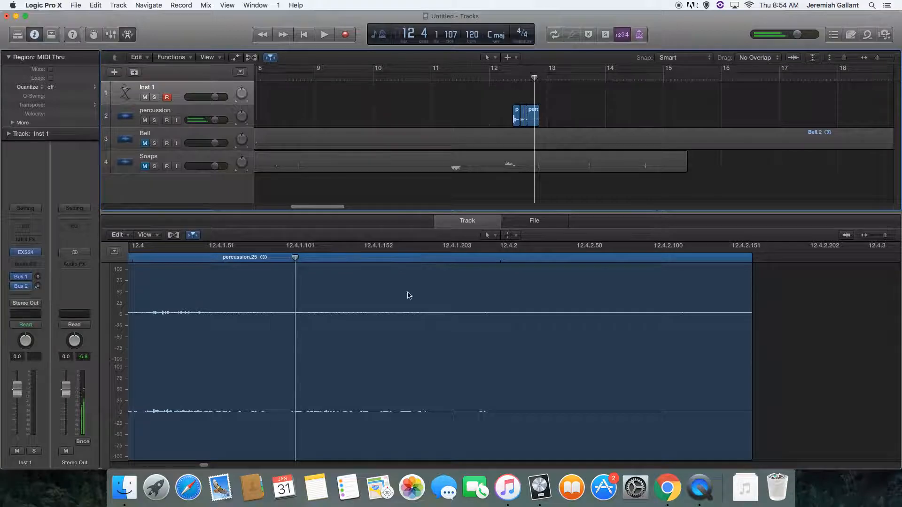
pyautogui.hscroll(-10, 421, 320)
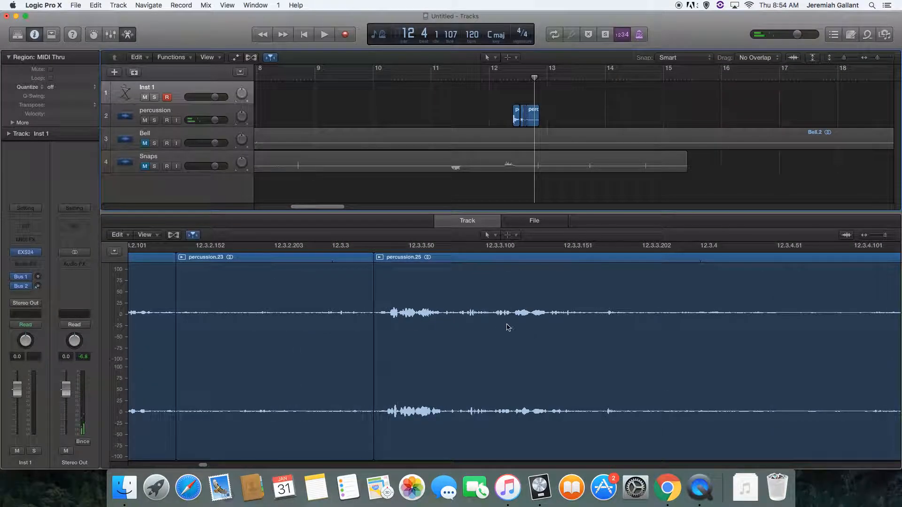
pyautogui.hscroll(-5, 508, 328)
pyautogui.click(355, 294)
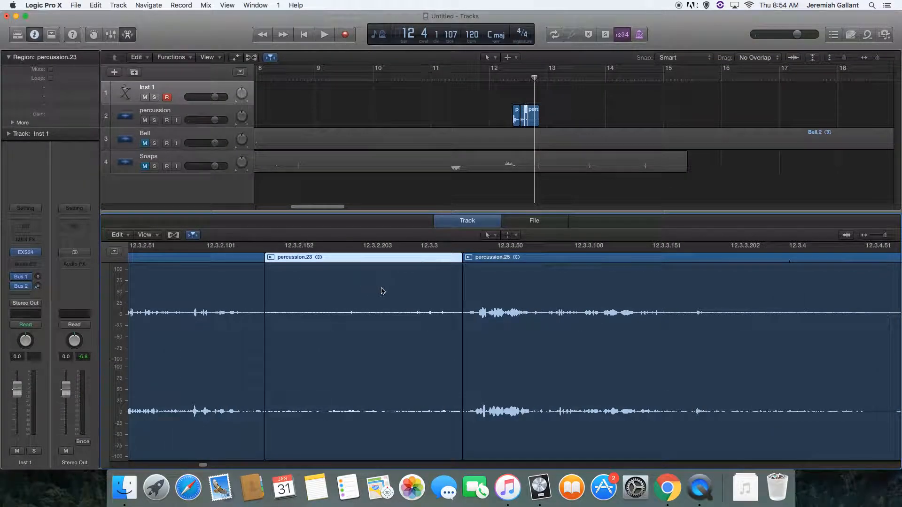
pyautogui.press('Delete')
pyautogui.hscroll(-20, 460, 295)
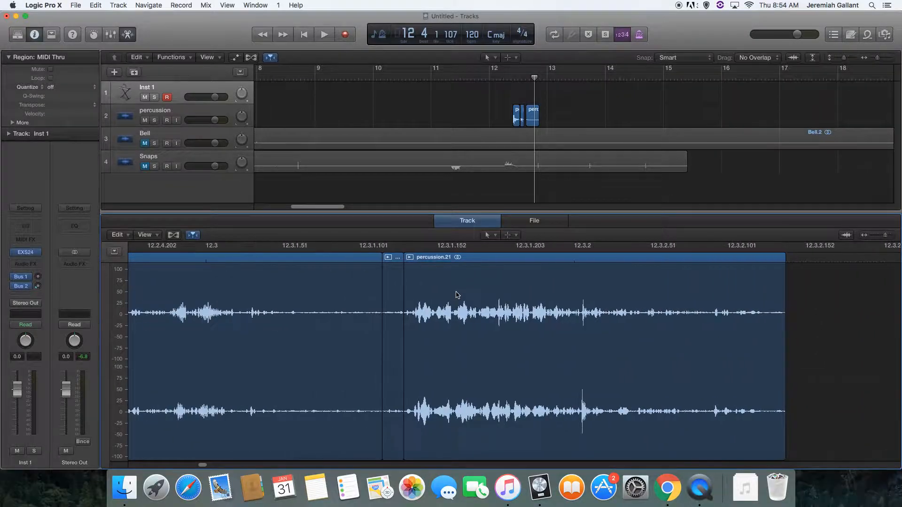
# Delete the sliver region just before percussion.21 on the percussion track
pyautogui.click(397, 299)
pyautogui.press('Delete')
pyautogui.hscroll(-20, 376, 299)
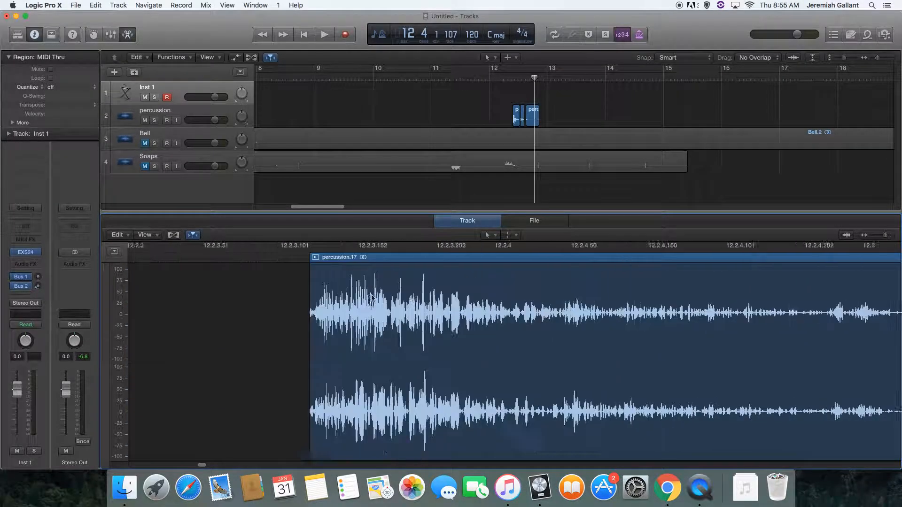
# Delete the Inst 1 track and undo the deletion of the percussion regions
pyautogui.hscroll(3, 372, 297)
pyautogui.press('Delete')
pyautogui.press('Delete')
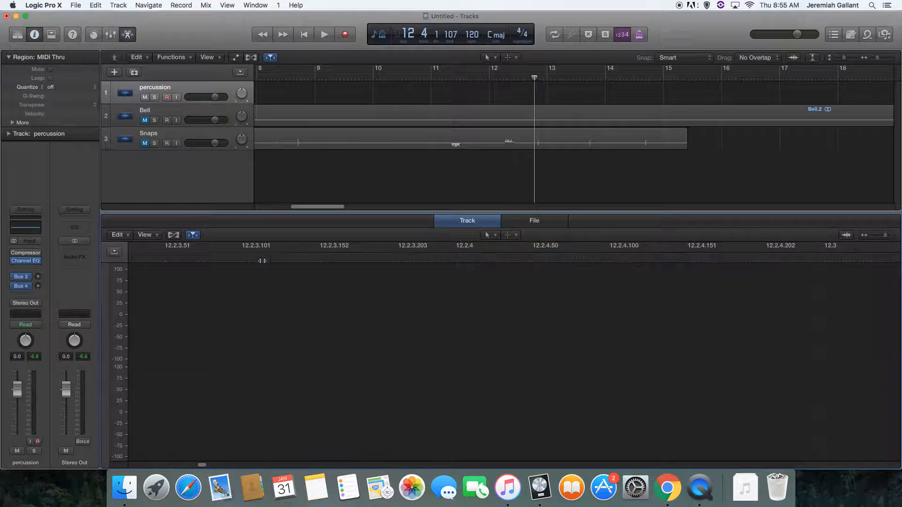
pyautogui.press('super+z')
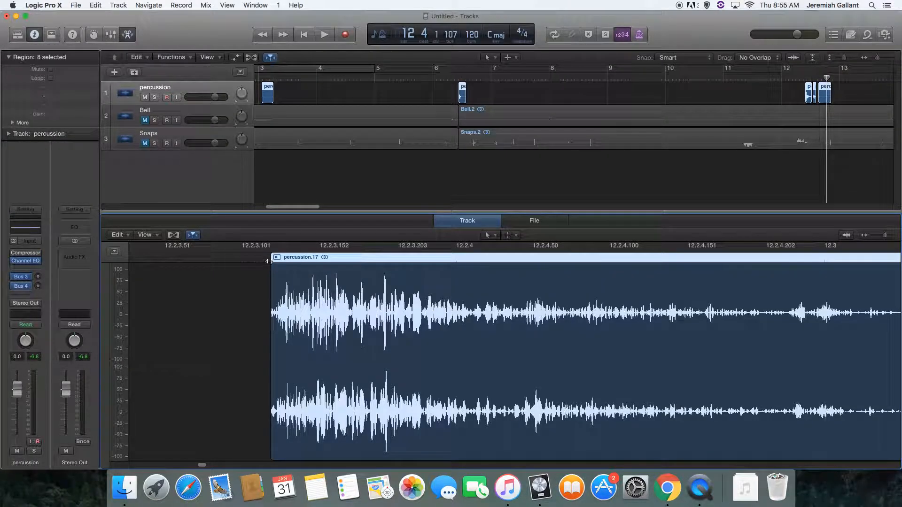
# Play the isolated hits from the start of percussion.17 and compare the waveforms of percussion.17 and percussion.21
pyautogui.click(271, 257)
pyautogui.press('space')
pyautogui.press('space')
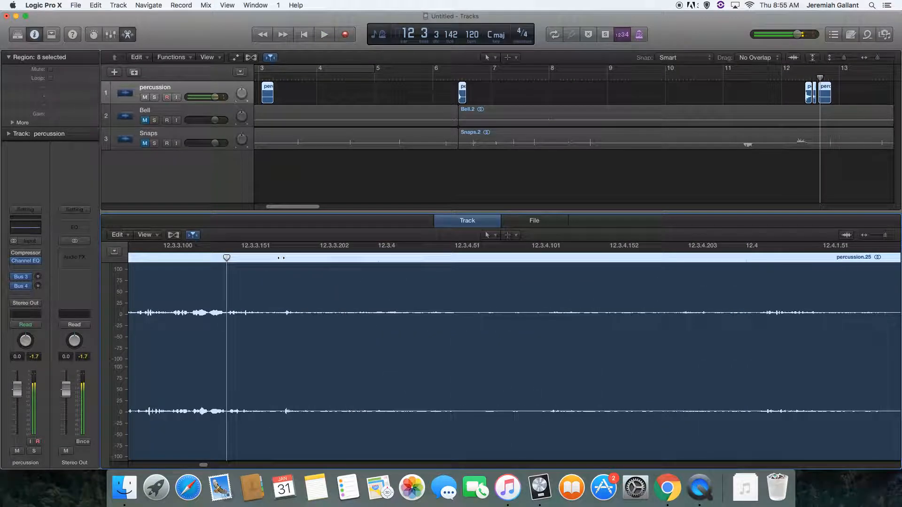
pyautogui.hscroll(-20, 302, 272)
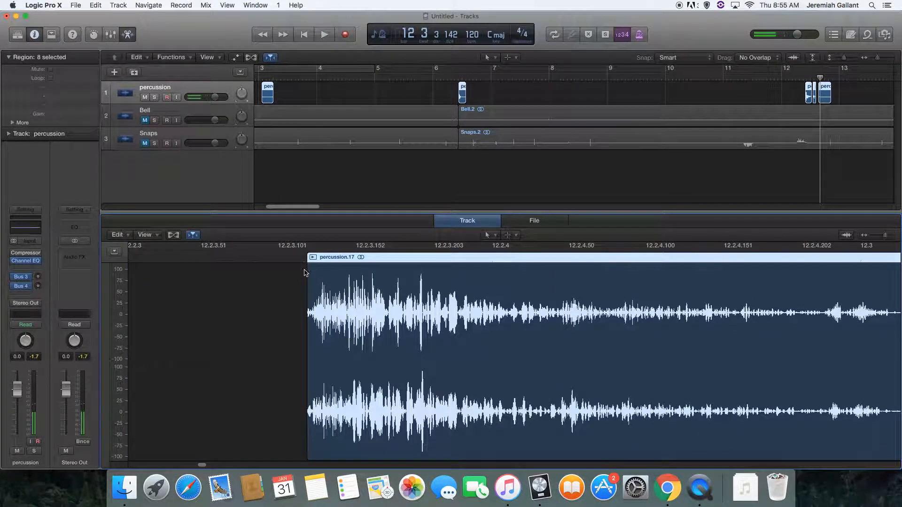
pyautogui.hscroll(15, 385, 280)
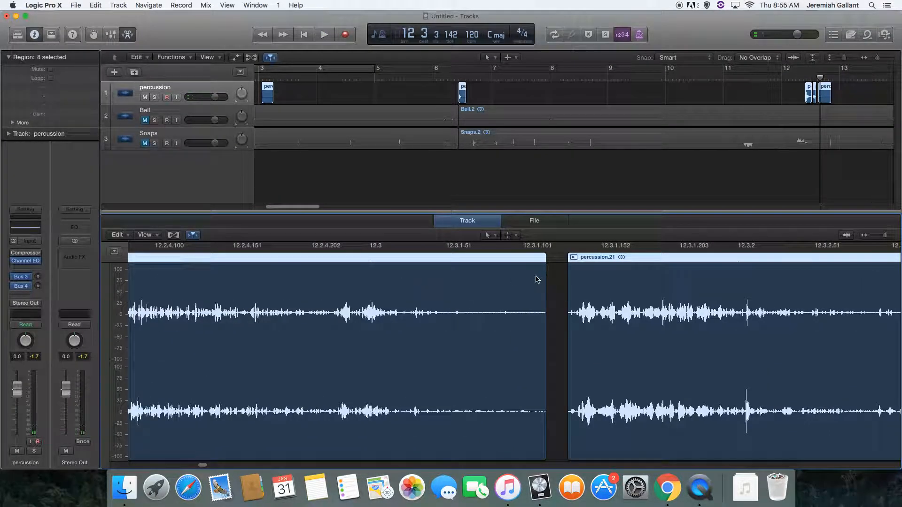
# Delete the percussion.17 region and play the remaining hits from just before percussion.21
pyautogui.click(560, 306)
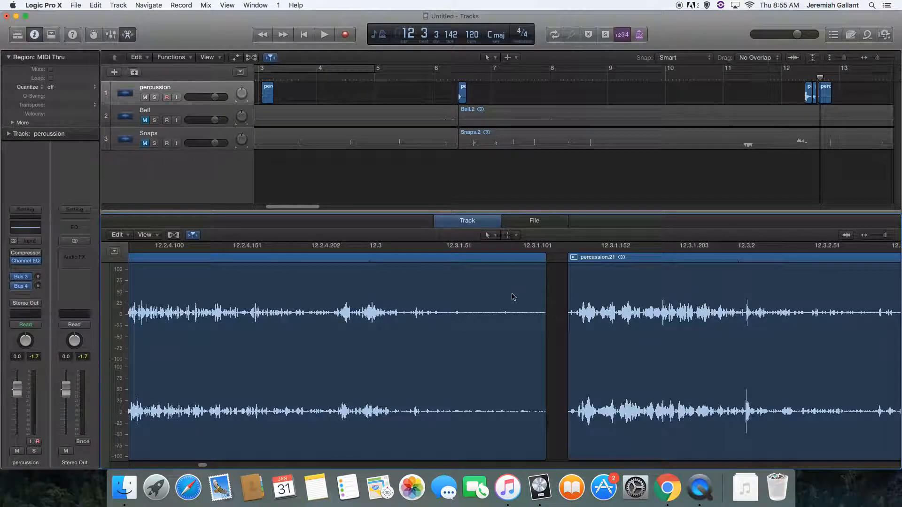
pyautogui.click(514, 298)
pyautogui.press('Delete')
pyautogui.click(554, 256)
pyautogui.press('space')
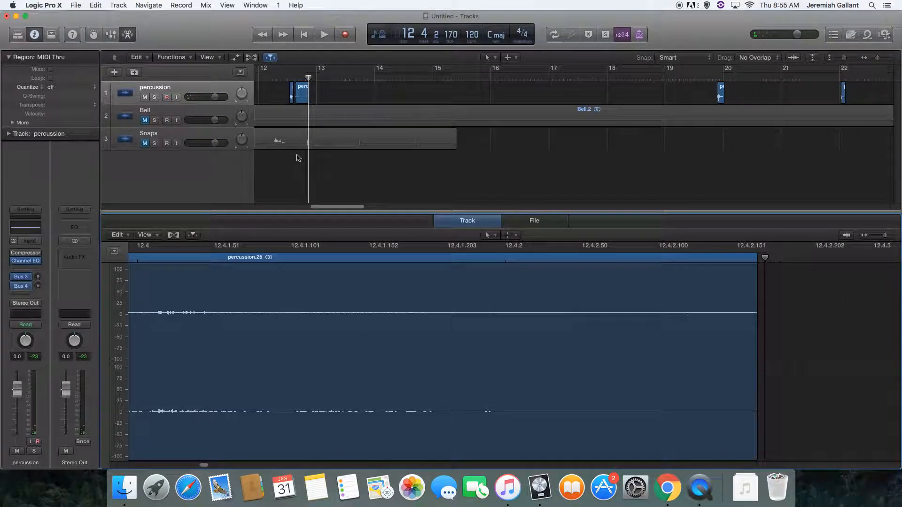
# Close the audio track editor and make the track lanes taller, fitting all the percussion hits in the arrangement
pyautogui.click(128, 34)
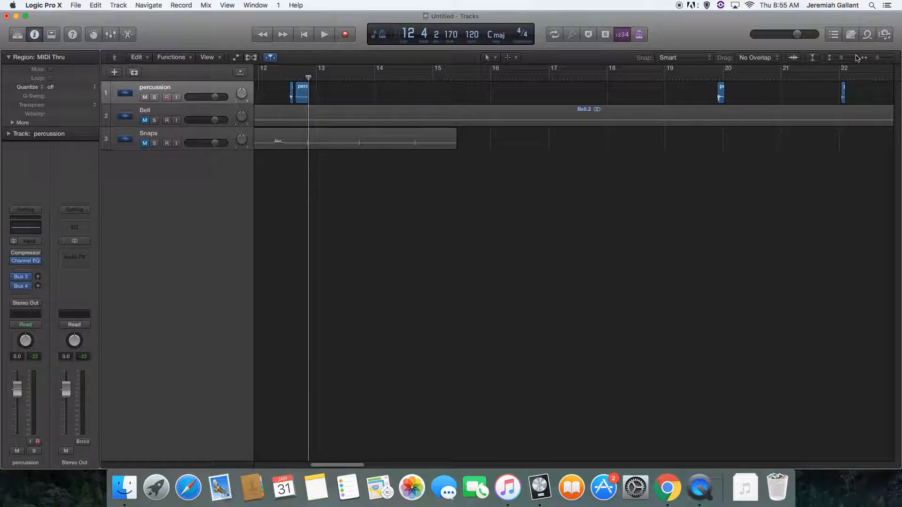
pyautogui.moveTo(842, 58); pyautogui.dragTo(874, 60)
pyautogui.hscroll(-5, 724, 118)
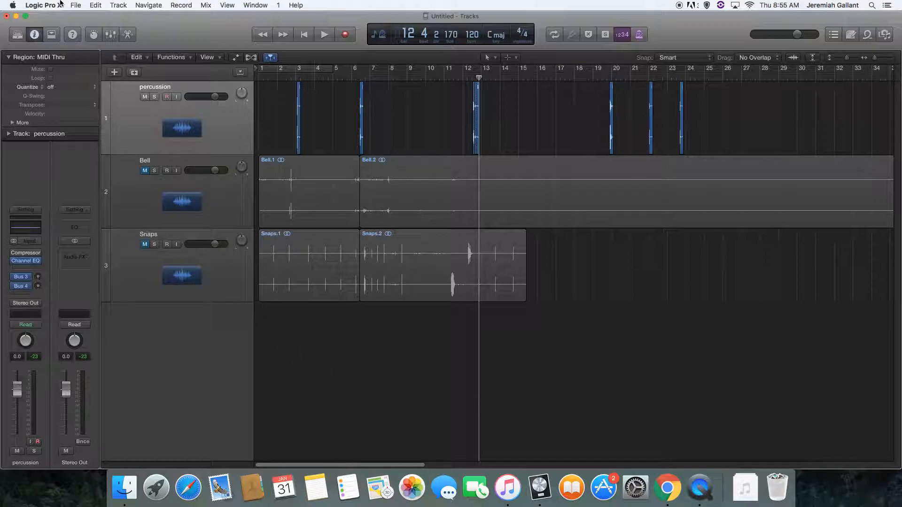
# Create a new software instrument track and move it above the percussion track
pyautogui.click(121, 6)
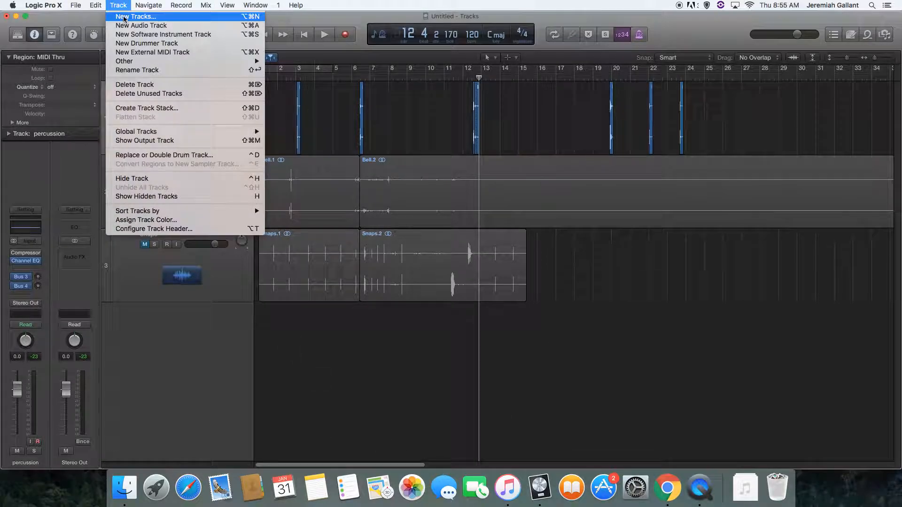
pyautogui.click(129, 35)
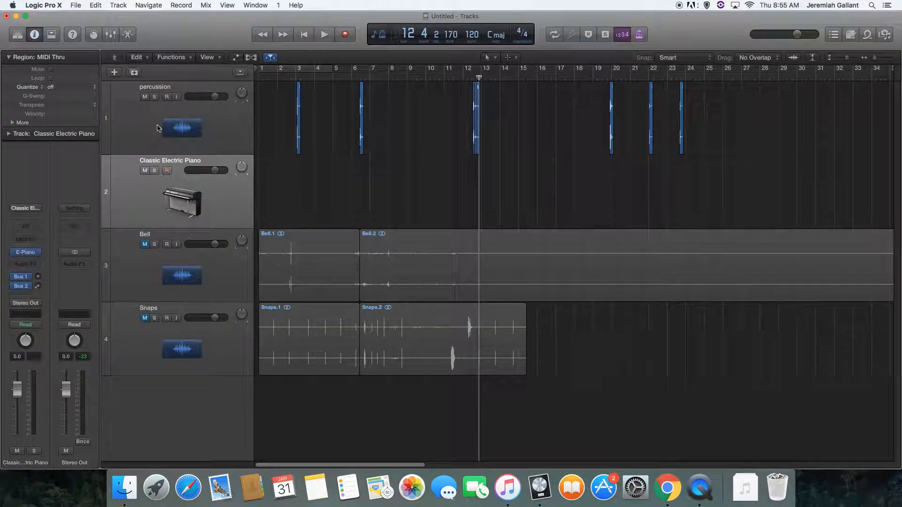
pyautogui.moveTo(137, 180); pyautogui.dragTo(137, 113)
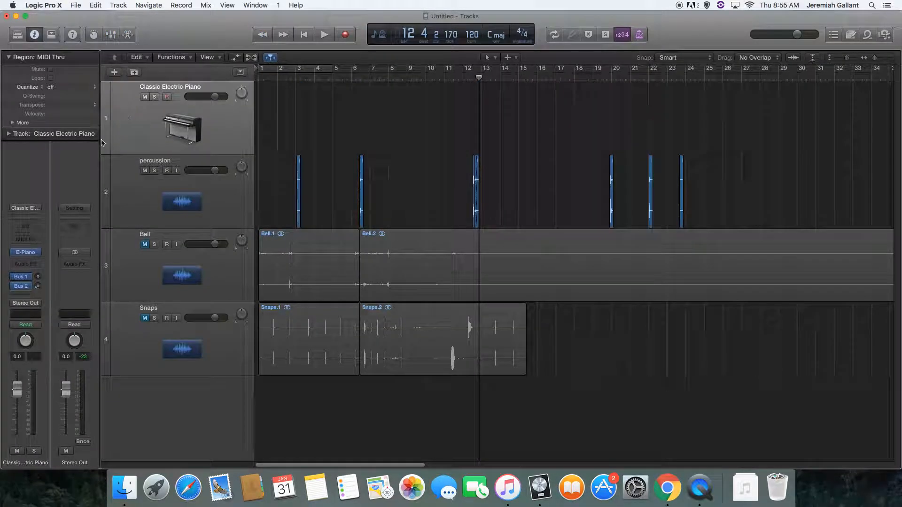
# Load the EXS24 sampler on the new instrument track and open its Instrument Editor
pyautogui.click(40, 254)
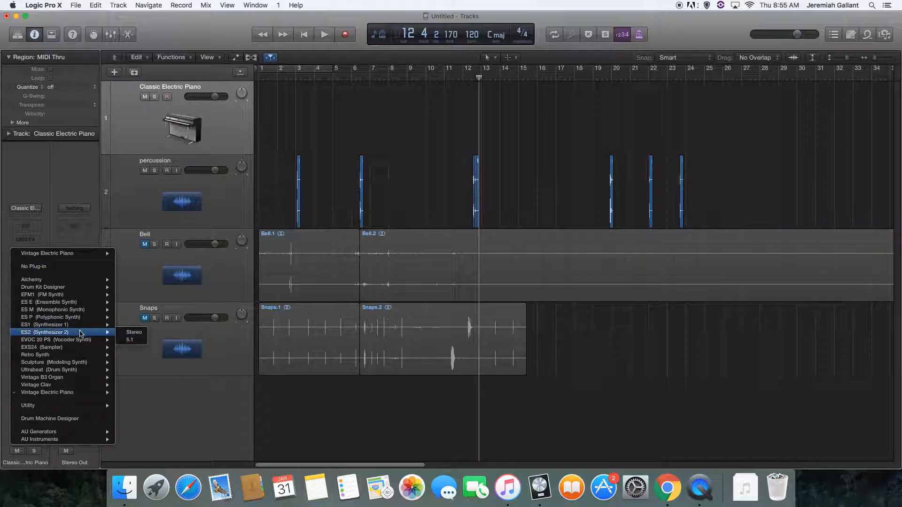
pyautogui.moveTo(57, 347)
pyautogui.click(129, 354)
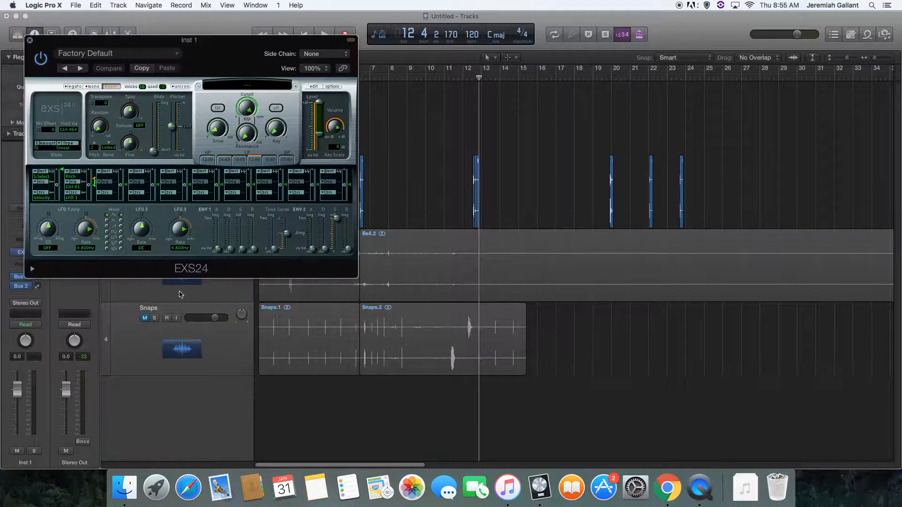
pyautogui.click(318, 89)
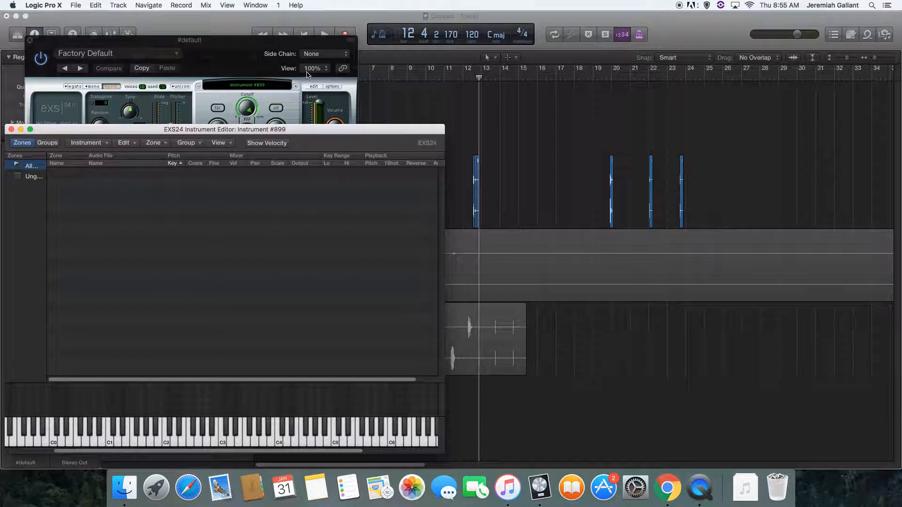
# Arrange the EXS24 windows clear of the percussion track and add all the isolated percussion regions to the Instrument Editor
pyautogui.click(288, 49)
pyautogui.moveTo(300, 60); pyautogui.dragTo(210, 36)
pyautogui.click(308, 134)
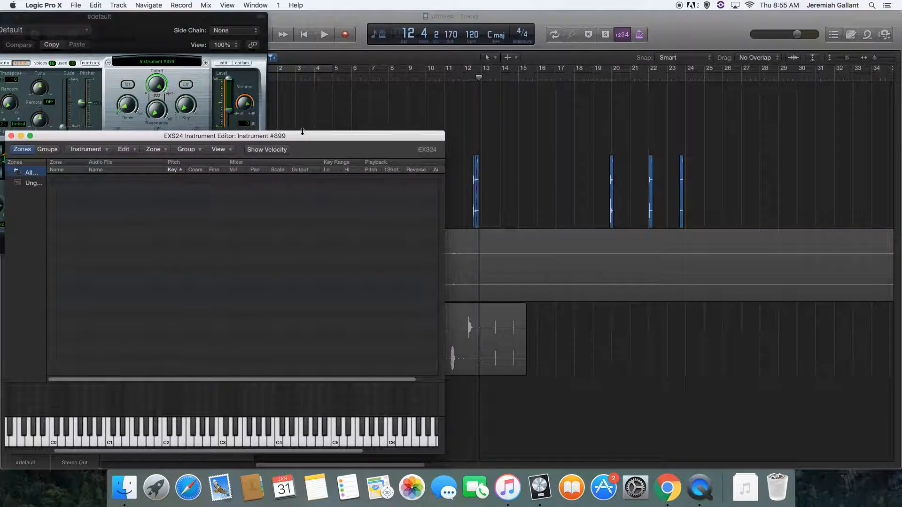
pyautogui.moveTo(304, 140); pyautogui.dragTo(311, 253)
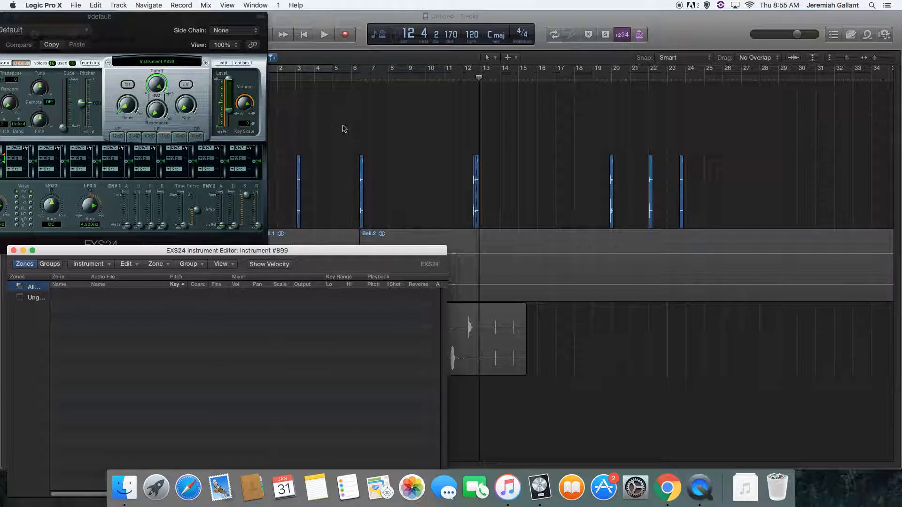
pyautogui.moveTo(753, 151); pyautogui.dragTo(277, 194)
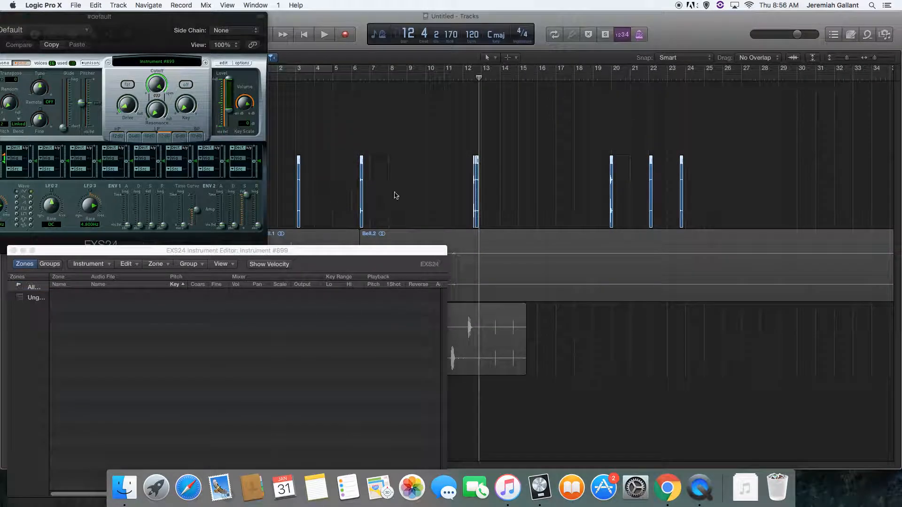
pyautogui.moveTo(476, 188); pyautogui.dragTo(358, 306)
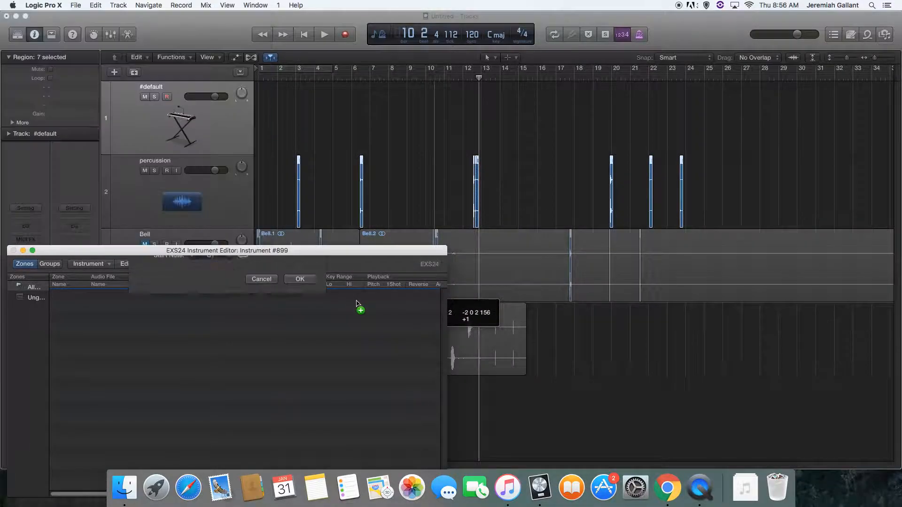
pyautogui.moveTo(317, 257); pyautogui.dragTo(528, 86)
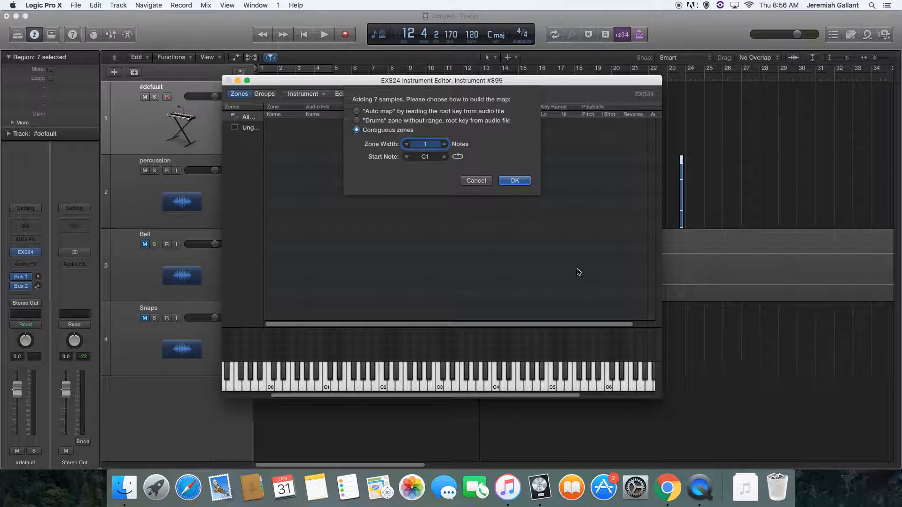
# Look up C1 in the MIDI Assignments document in Chrome, and map the samples as contiguous zones 1 note wide starting at C1
pyautogui.hotkey('ctrl', 'Up')
pyautogui.moveTo(489, 20)
pyautogui.click(530, 31)
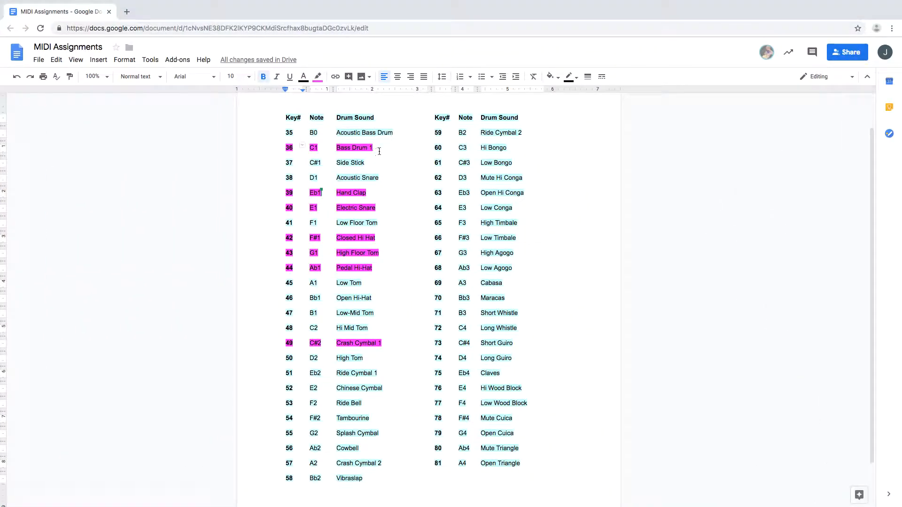
pyautogui.moveTo(311, 147); pyautogui.dragTo(323, 150)
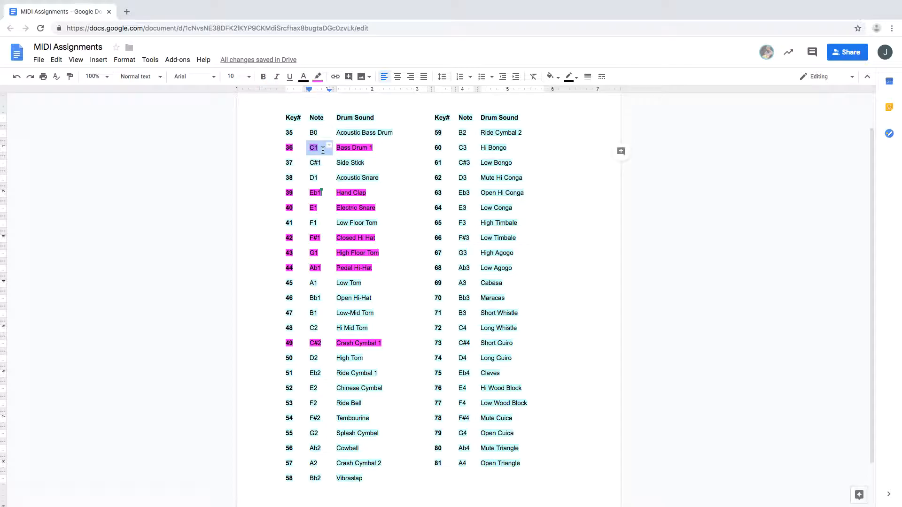
pyautogui.hotkey('ctrl', 'Up')
pyautogui.click(395, 26)
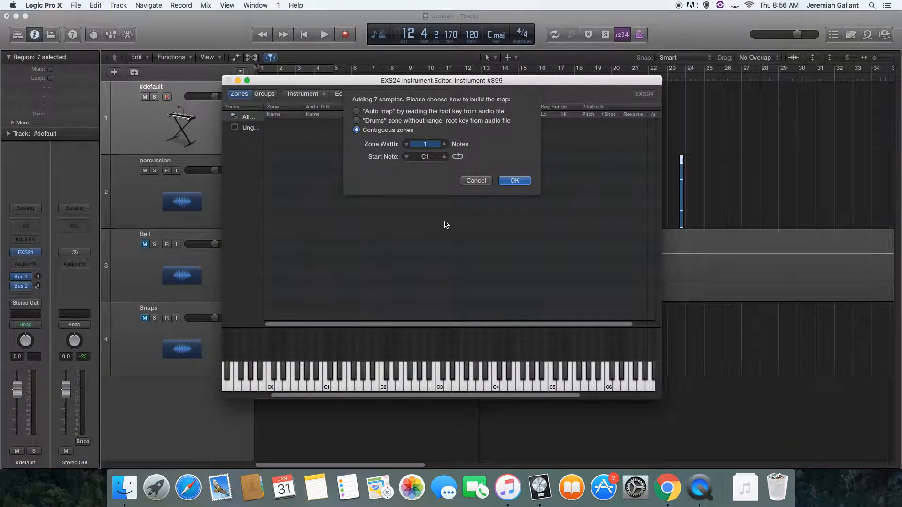
pyautogui.click(514, 181)
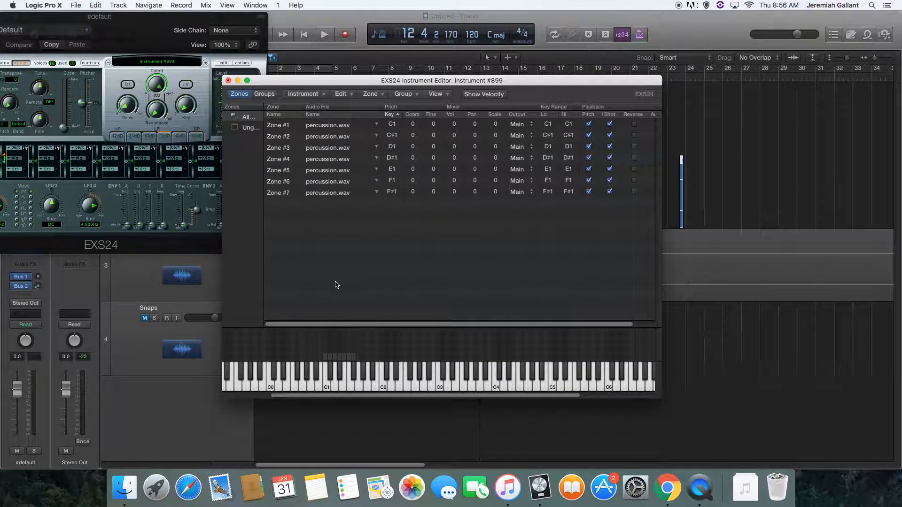
# Audition the mapped samples one by one on the editor's keyboard from C1 up to F#1
pyautogui.moveTo(313, 350); pyautogui.dragTo(363, 362)
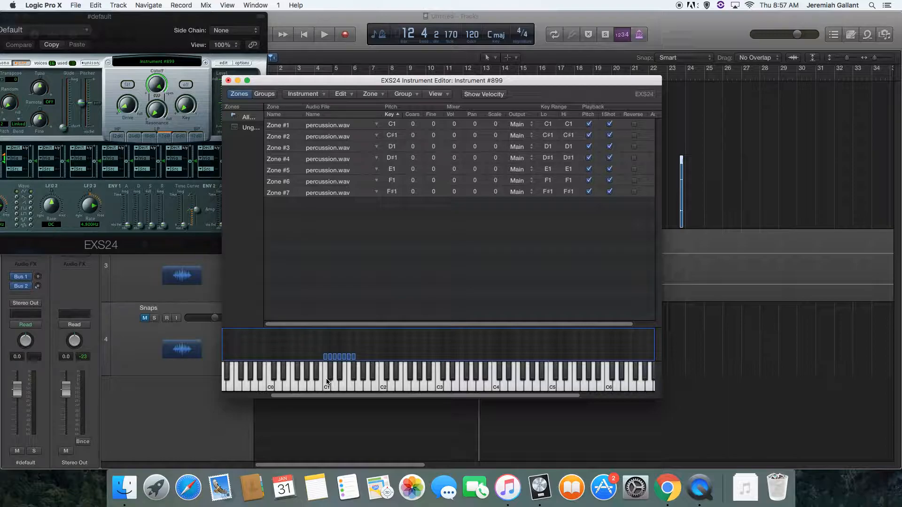
pyautogui.click(327, 381)
pyautogui.click(331, 375)
pyautogui.click(336, 380)
pyautogui.click(341, 376)
pyautogui.click(345, 381)
pyautogui.click(351, 380)
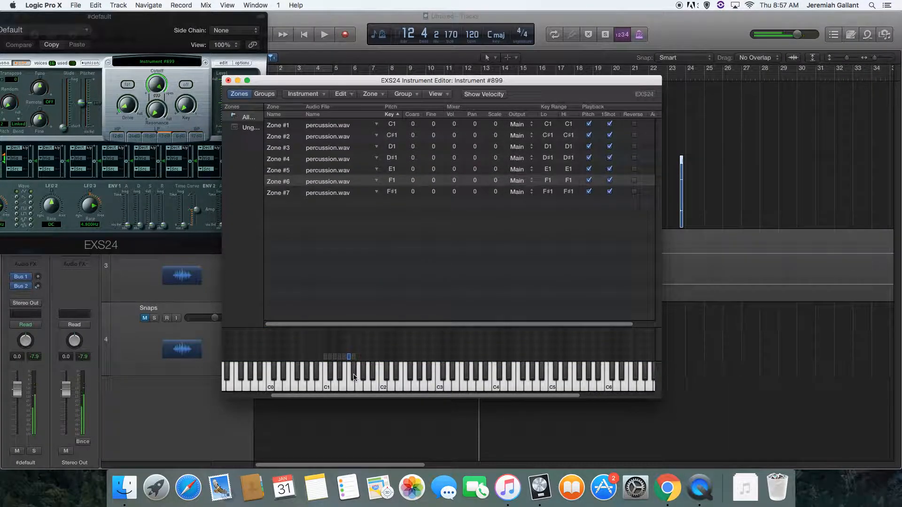
pyautogui.click(354, 376)
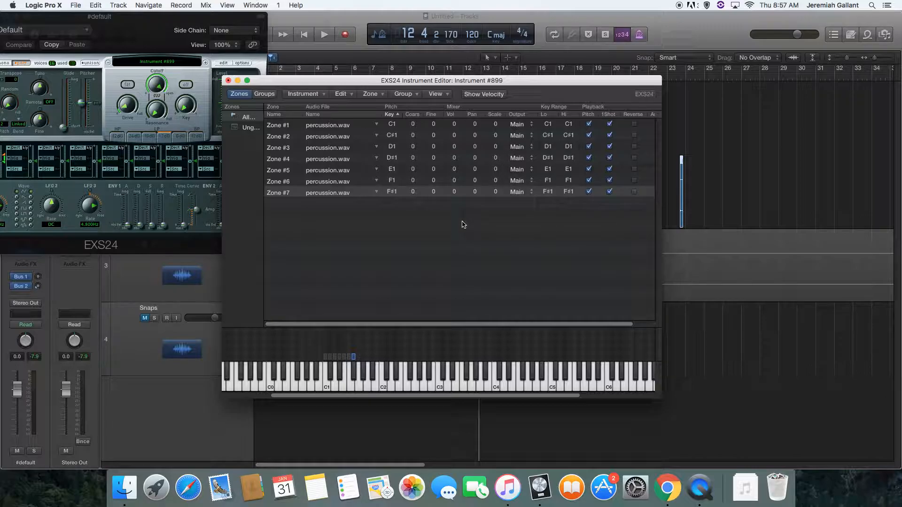
# Consult the MIDI Assignments drum list in Chrome again and return to the EXS24 Instrument Editor in Logic Pro X
pyautogui.hotkey('ctrl', 'Up')
pyautogui.click(471, 20)
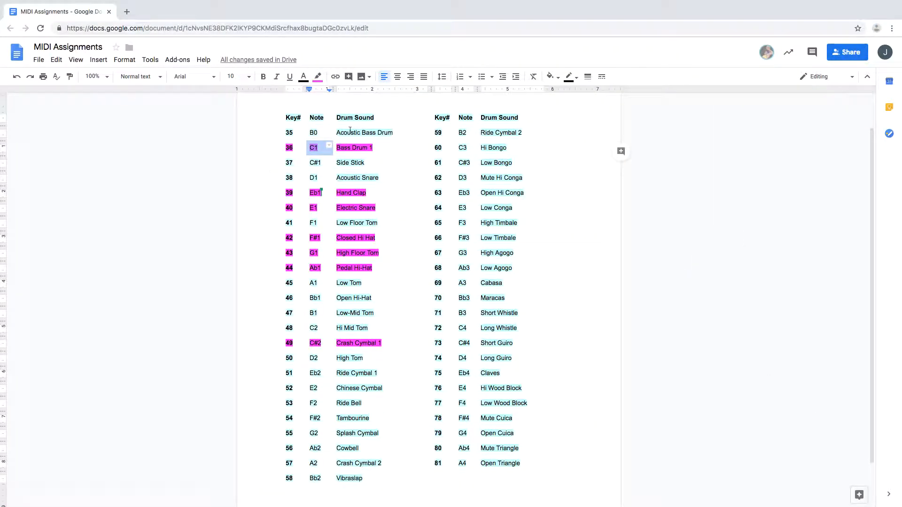
pyautogui.hotkey('ctrl', 'Up')
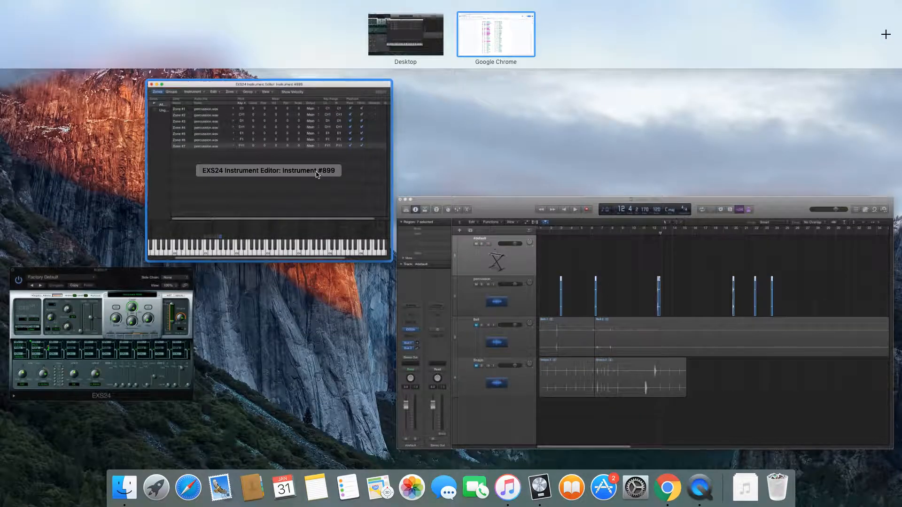
pyautogui.click(328, 224)
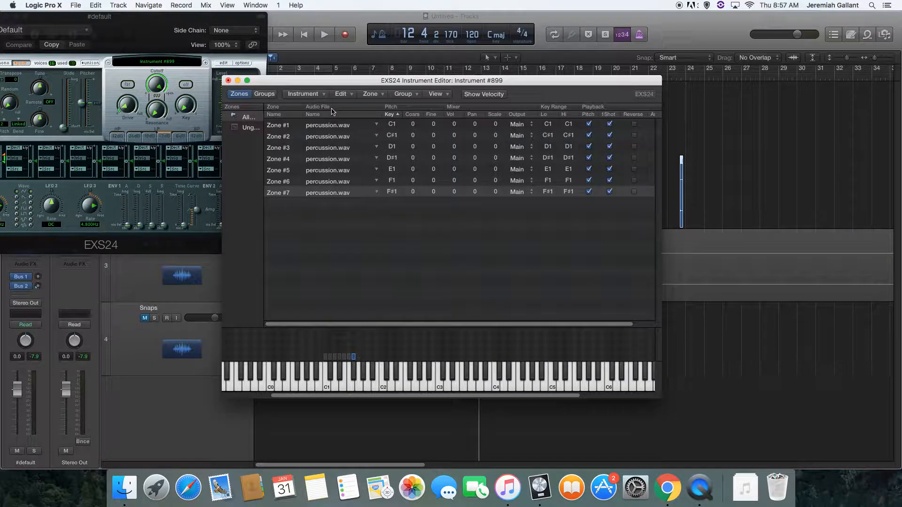
pyautogui.moveTo(517, 84); pyautogui.dragTo(582, 109)
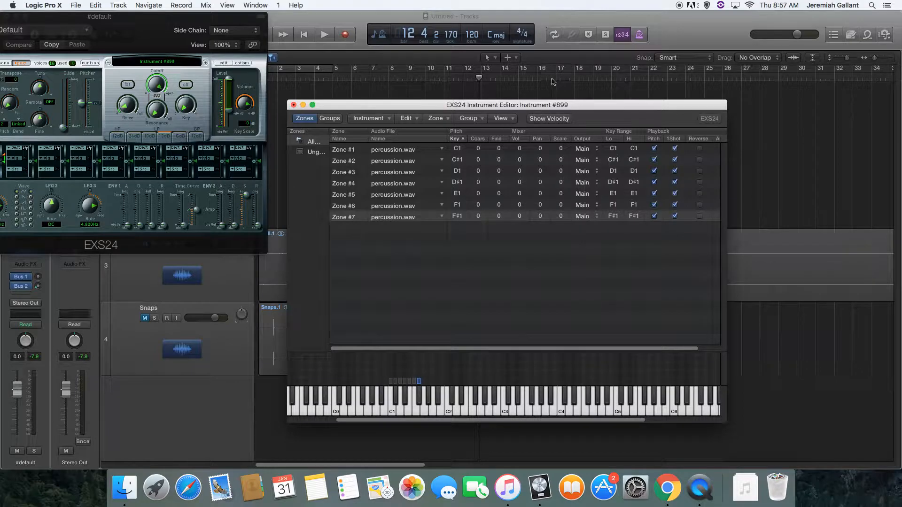